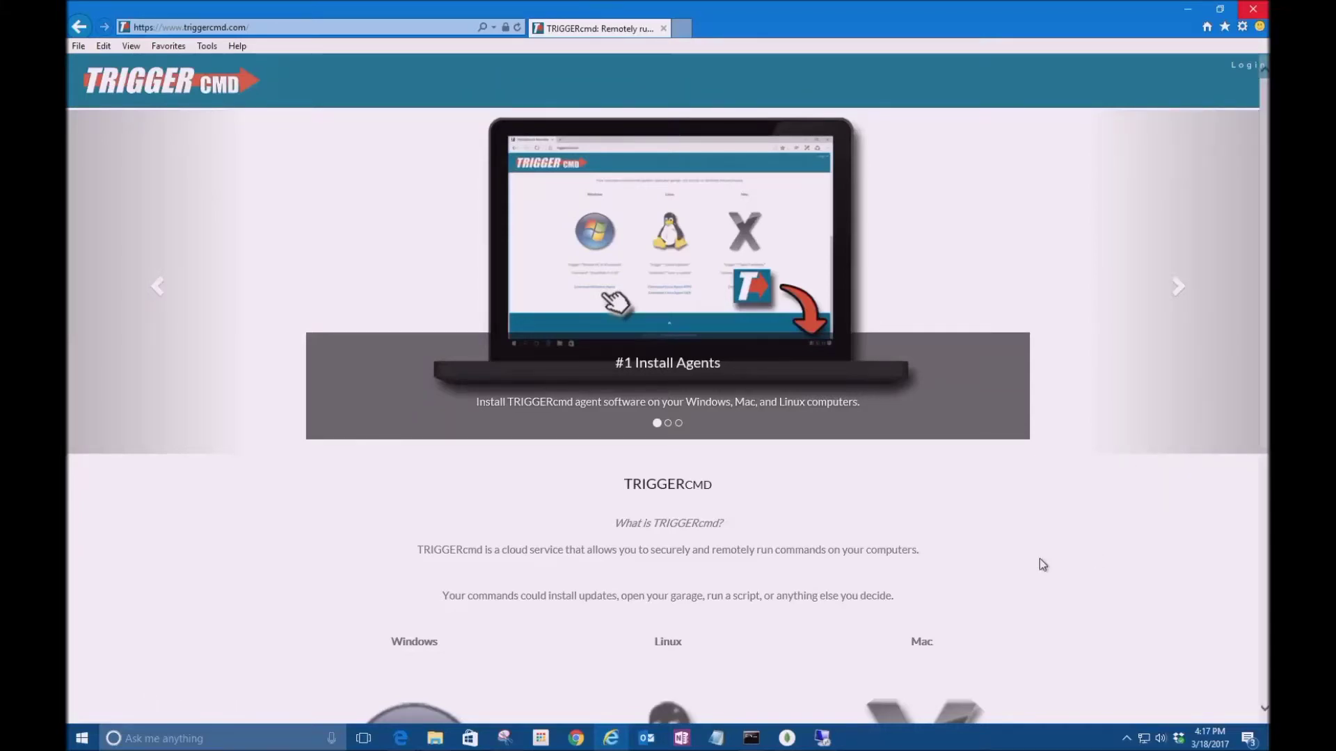
# Examine the "What is TRIGGERcmd?" description of securely and remotely running commands on the home page.
pyautogui.moveTo(530, 555); pyautogui.dragTo(426, 554)
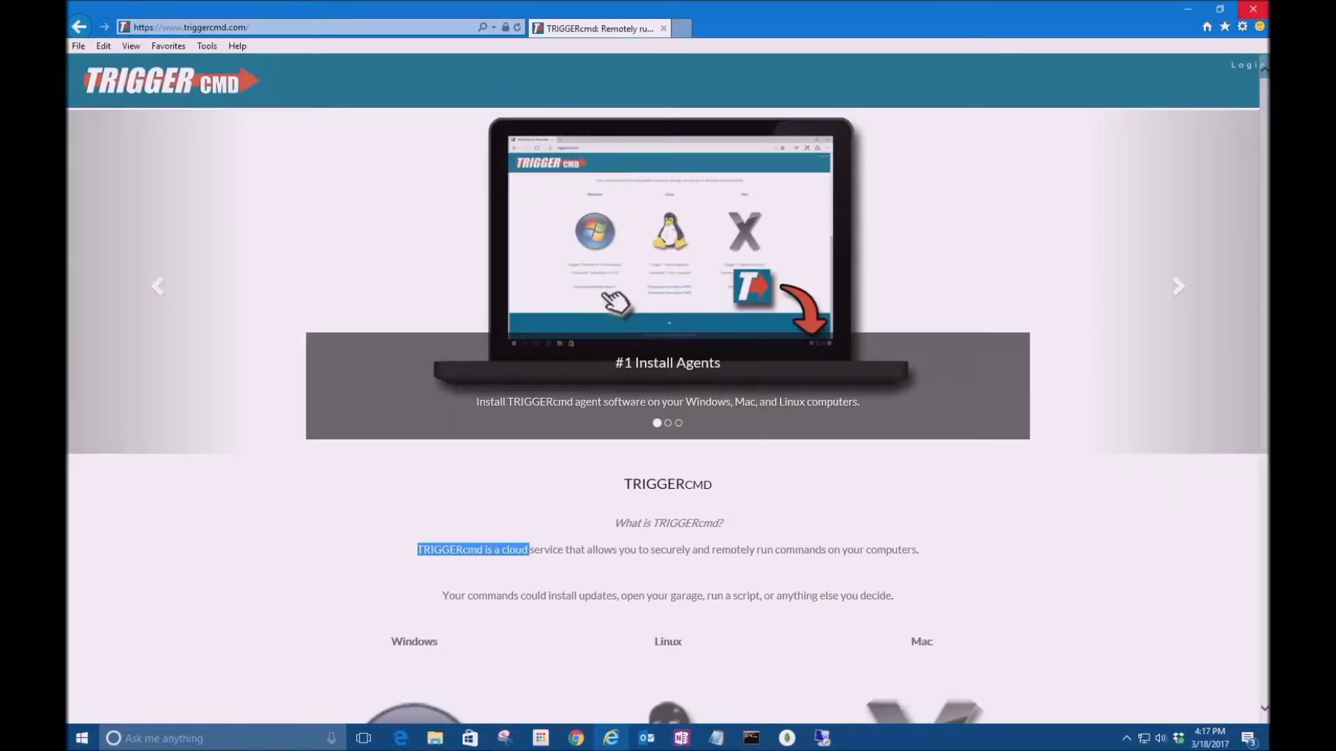
pyautogui.click(456, 566)
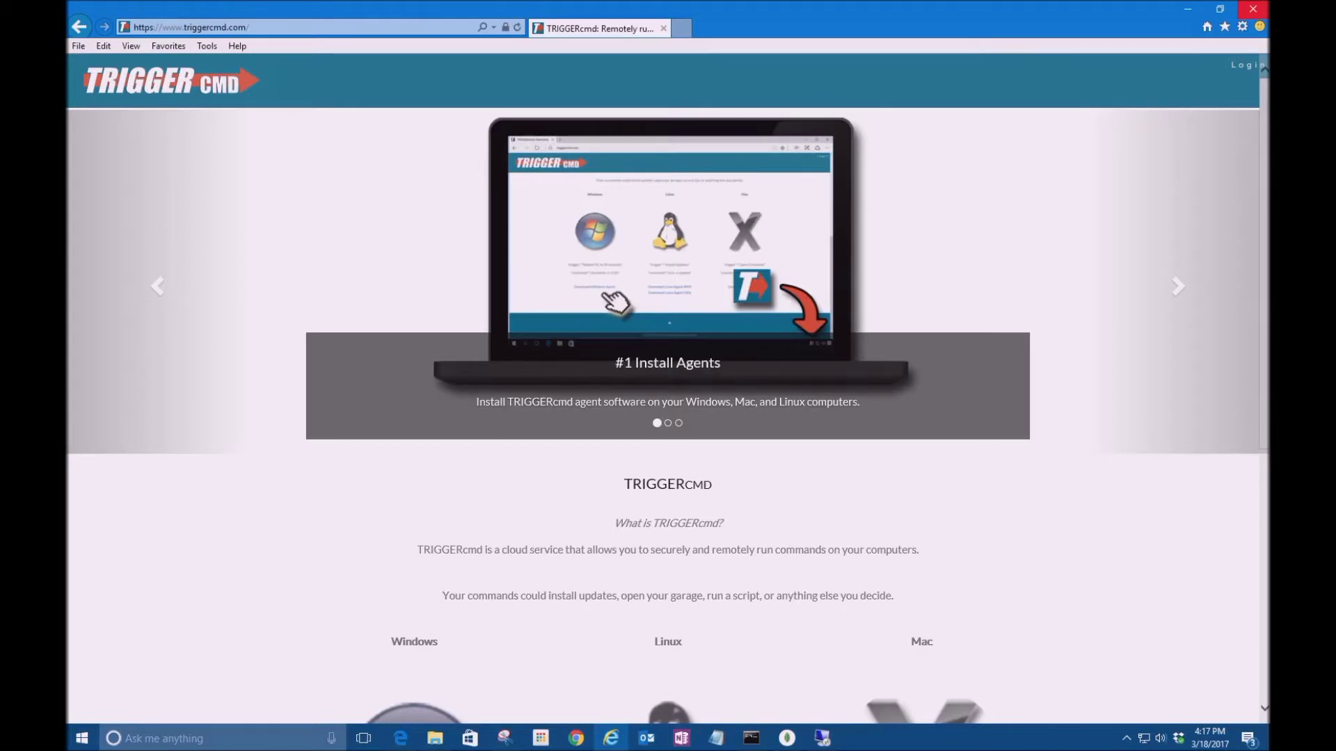
pyautogui.moveTo(510, 548); pyautogui.dragTo(888, 549)
pyautogui.click(754, 554)
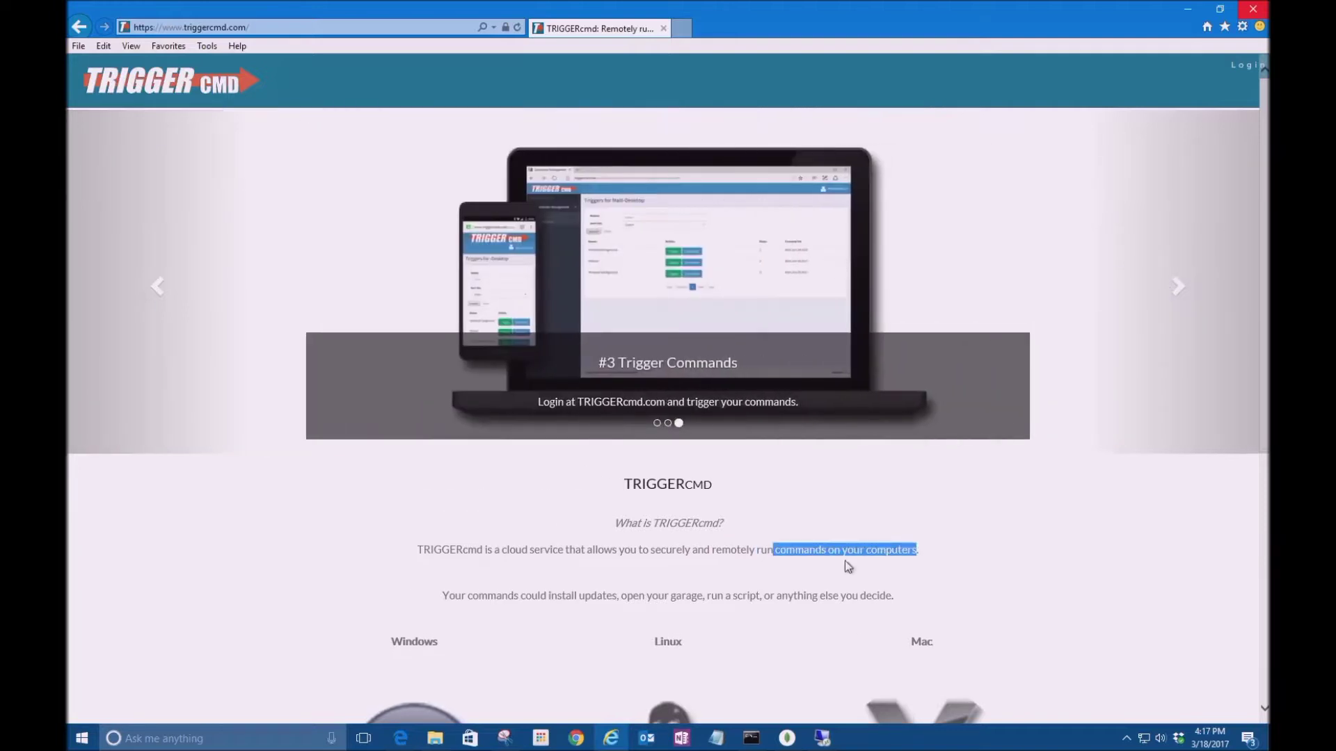
pyautogui.click(847, 564)
pyautogui.doubleClick(670, 550)
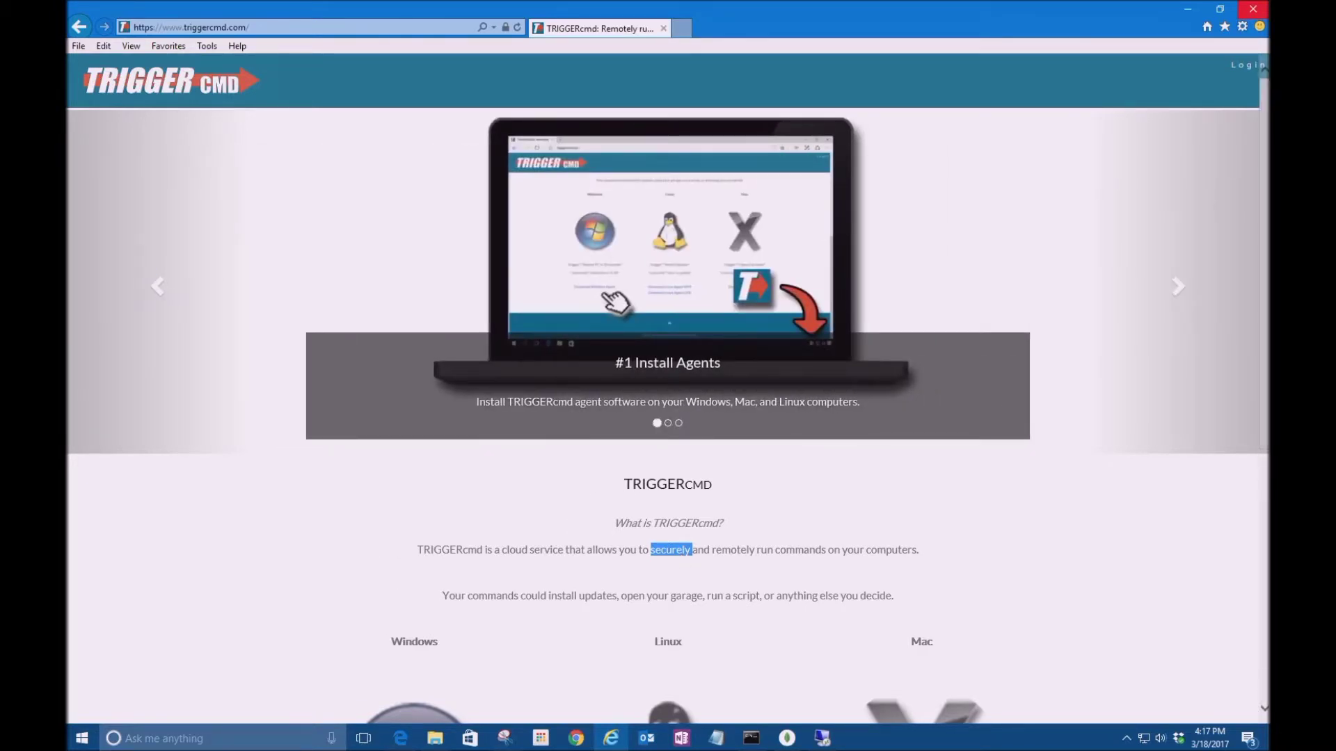
pyautogui.moveTo(843, 550); pyautogui.dragTo(917, 549)
pyautogui.click(910, 558)
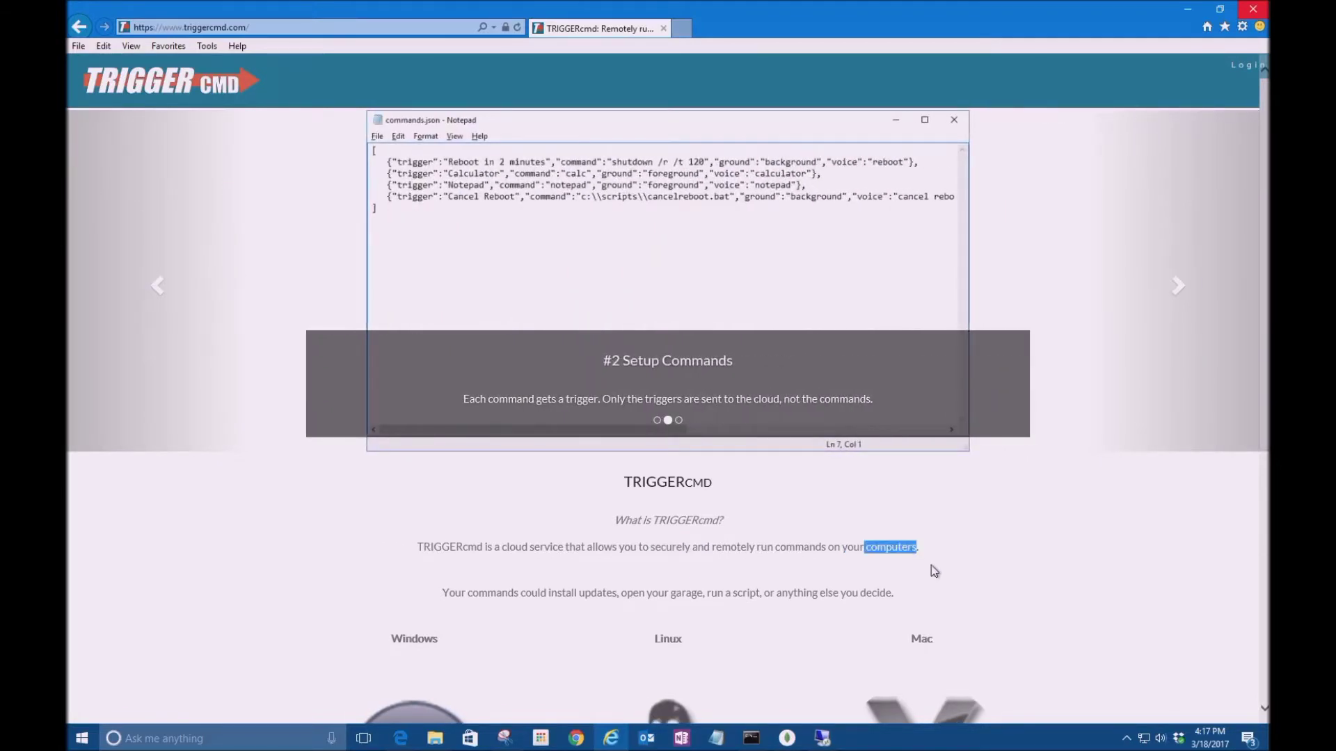
# Examine the Windows, Linux and Mac sections and their agent downloads, including the Raspberry Pi package.
pyautogui.scroll(-6, 971, 562)
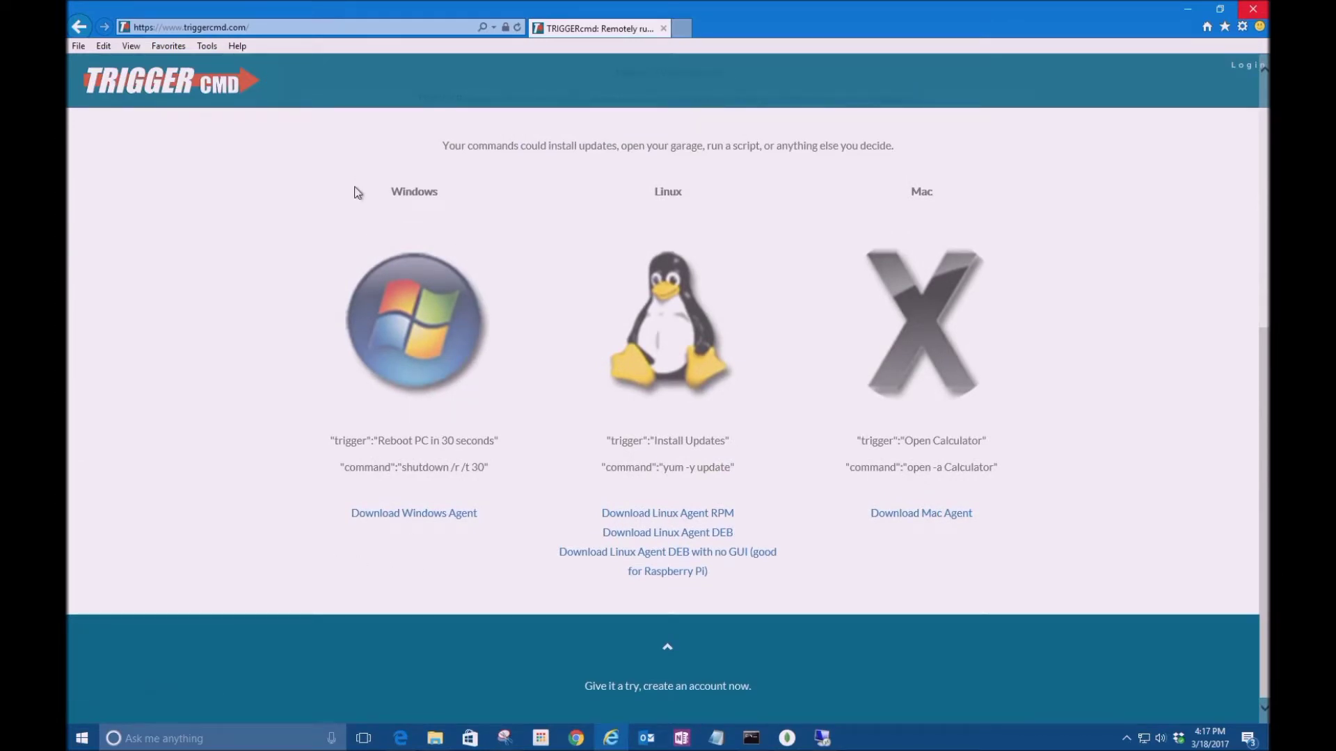
pyautogui.moveTo(356, 198); pyautogui.dragTo(482, 199)
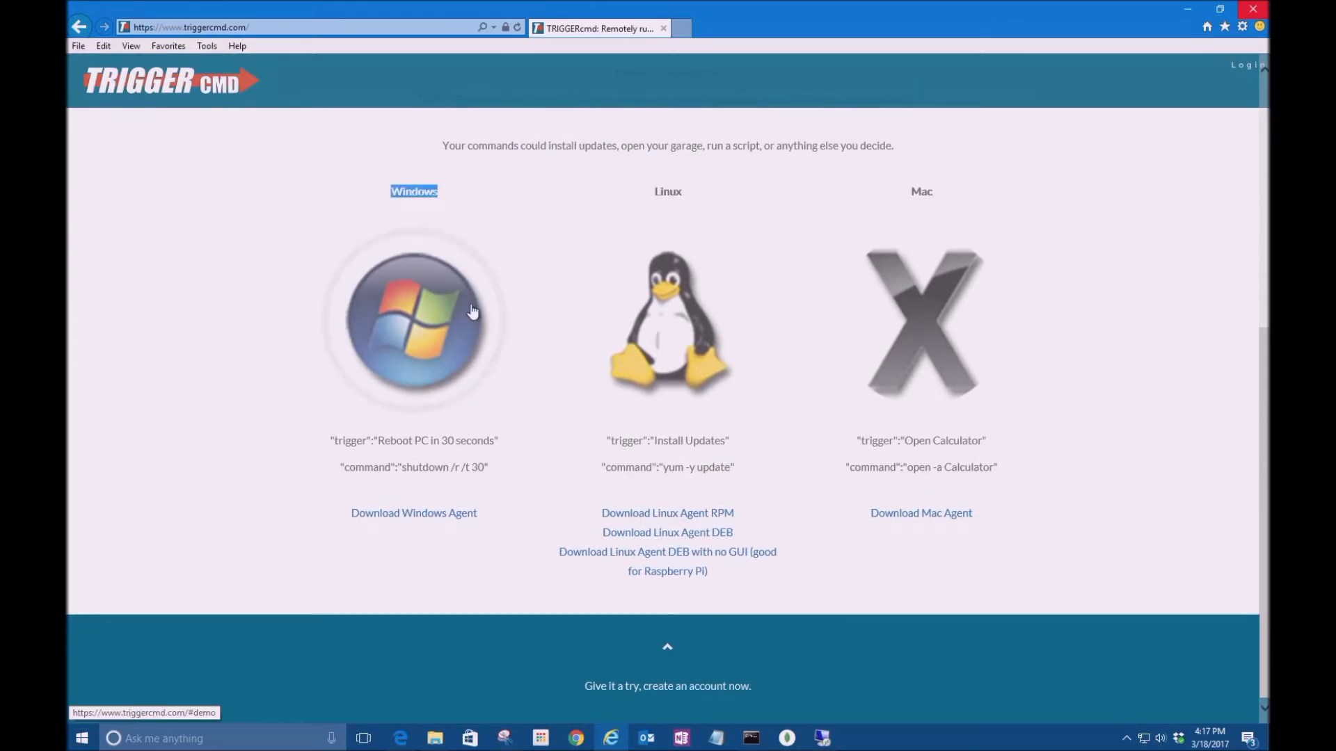
pyautogui.moveTo(641, 195); pyautogui.dragTo(685, 195)
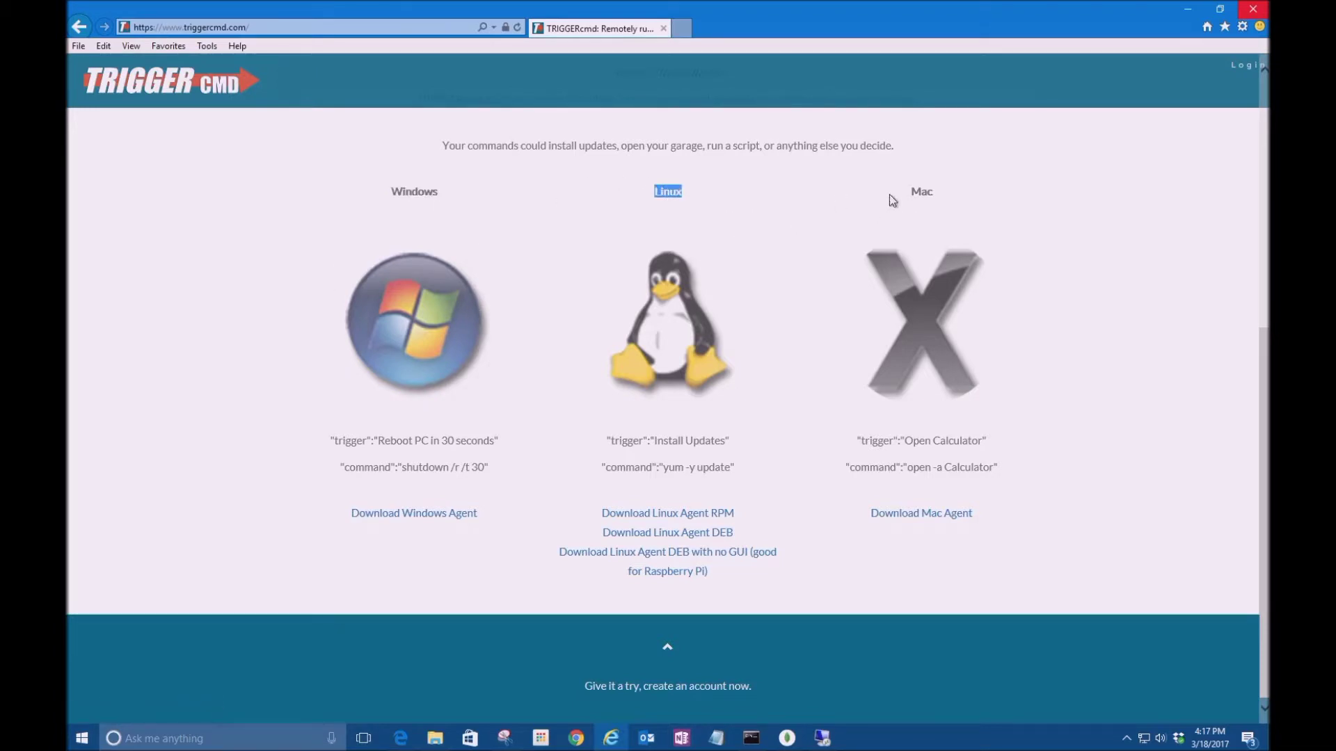
pyautogui.moveTo(890, 196); pyautogui.dragTo(946, 233)
pyautogui.click(801, 594)
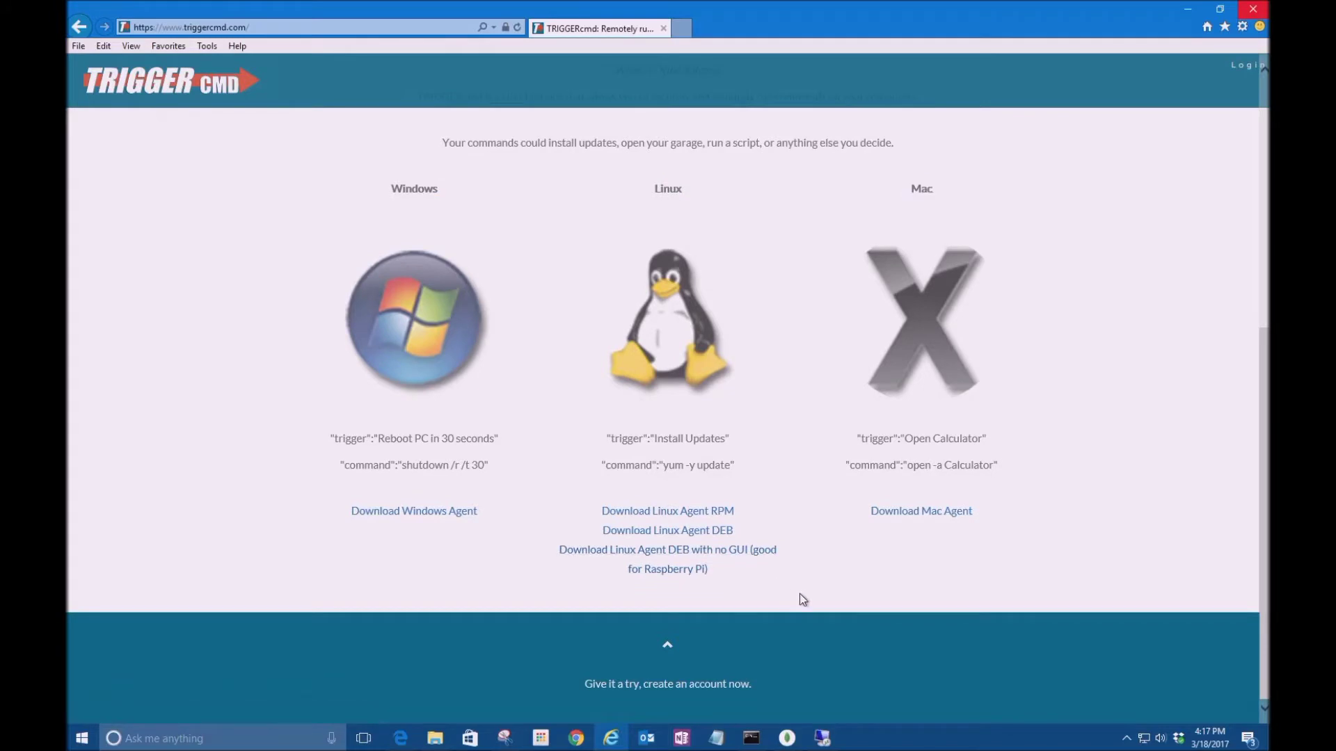
pyautogui.moveTo(704, 183); pyautogui.dragTo(647, 192)
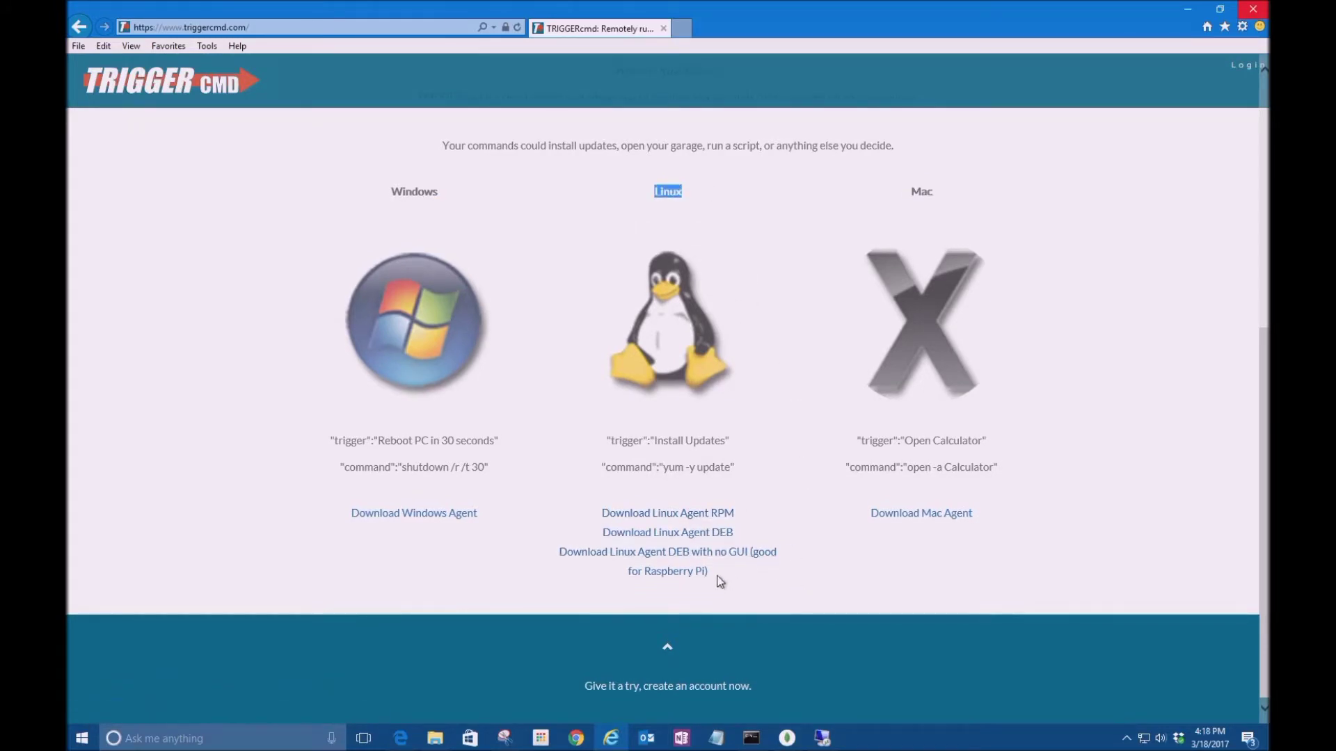
pyautogui.moveTo(711, 573); pyautogui.dragTo(645, 573)
pyautogui.click(778, 596)
pyautogui.moveTo(712, 574); pyautogui.dragTo(645, 574)
pyautogui.click(740, 590)
pyautogui.scroll(-1, 413, 531)
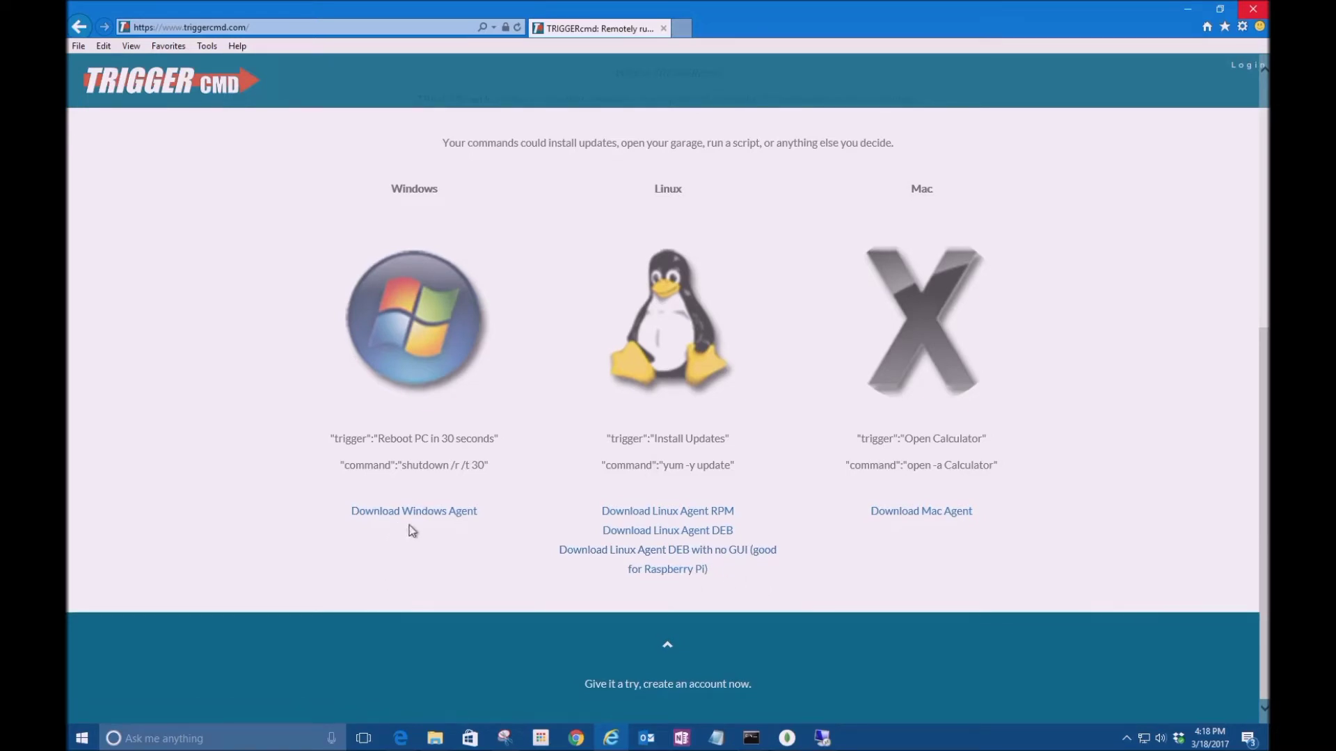
# Switch to File Explorer and launch the TRIGGERcmd Windows agent installer.
pyautogui.hotkey('alt', 'Tab')
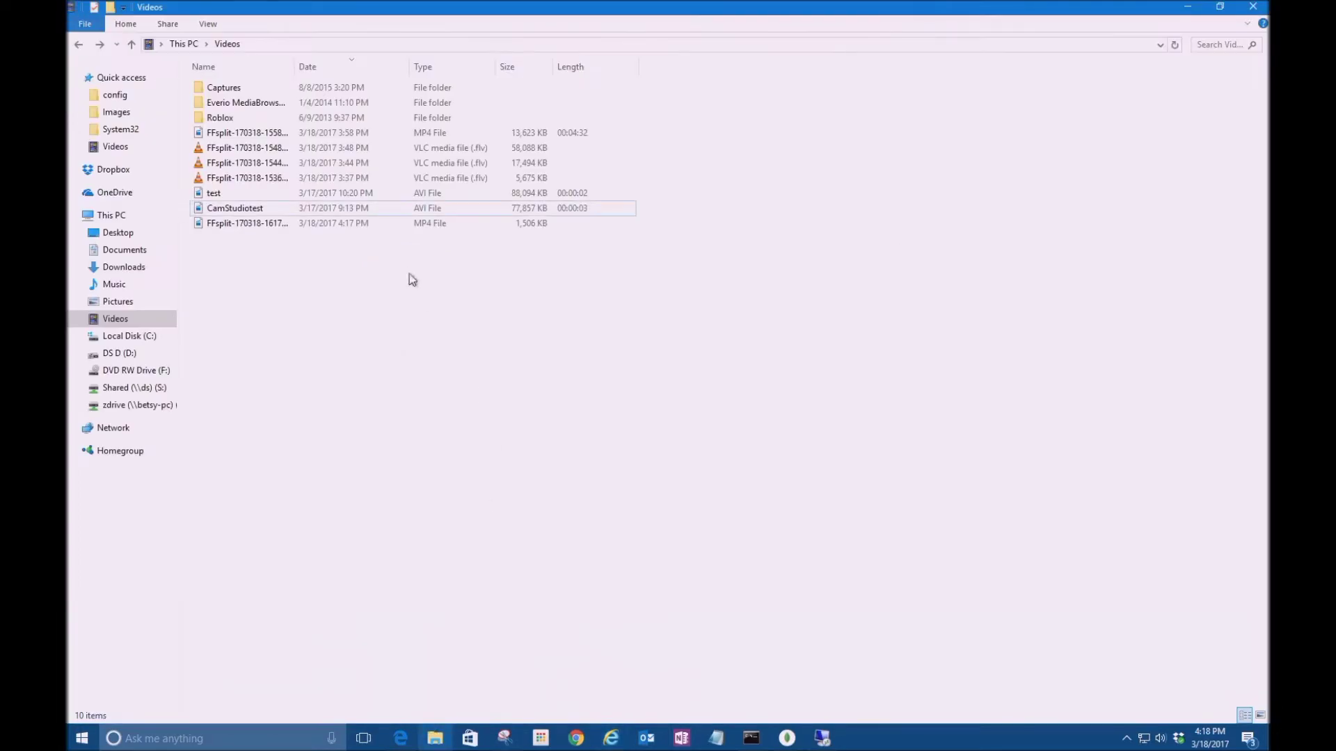
pyautogui.click(77, 42)
pyautogui.click(99, 45)
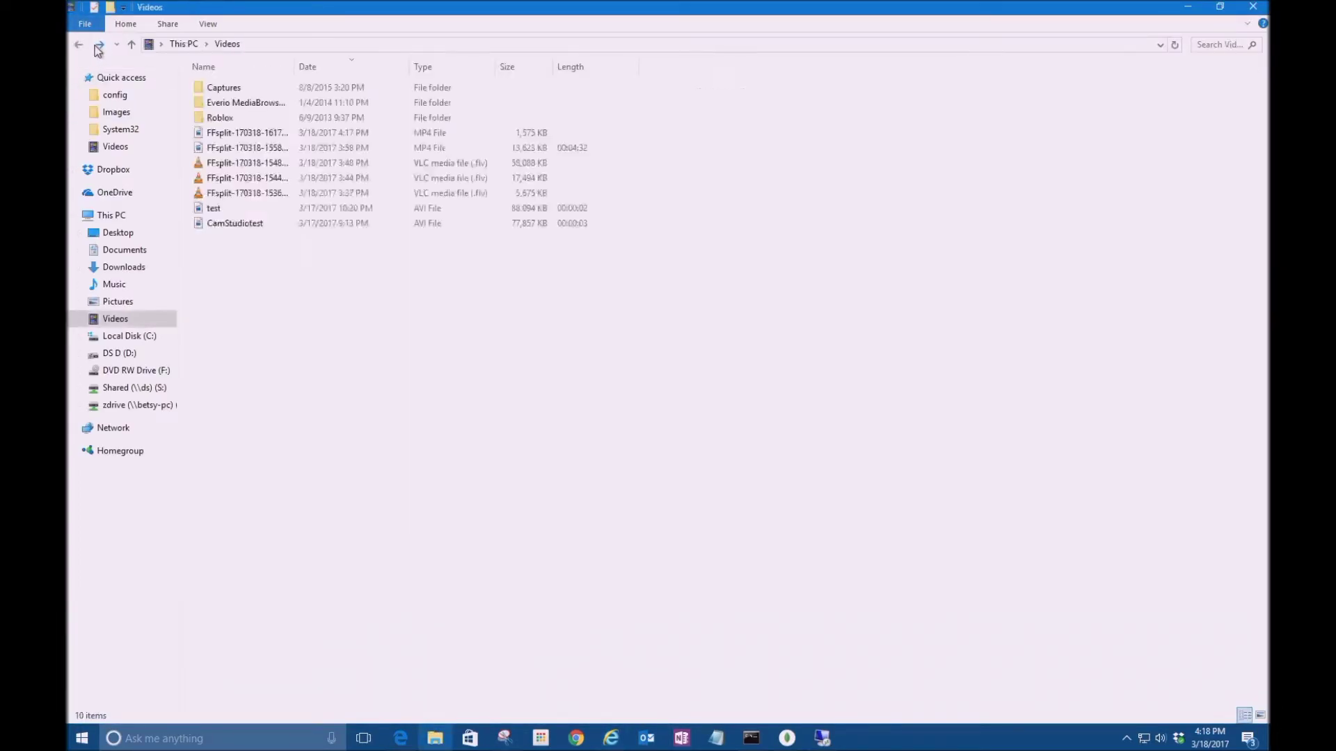
pyautogui.click(99, 45)
pyautogui.click(229, 87)
pyautogui.doubleClick(232, 88)
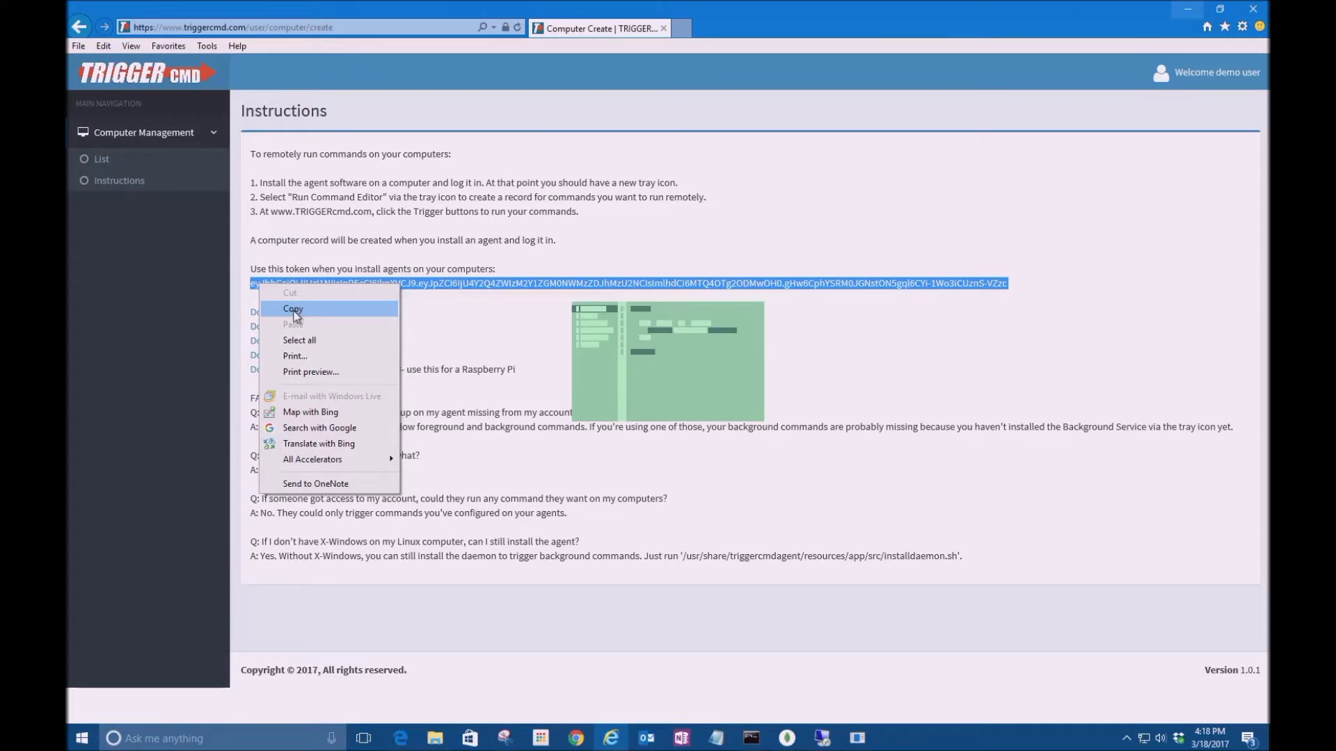
# Copy the agent token from the Instructions page, paste it into the TRIGGERcmd Agent's Token field and sign in.
pyautogui.click(295, 309)
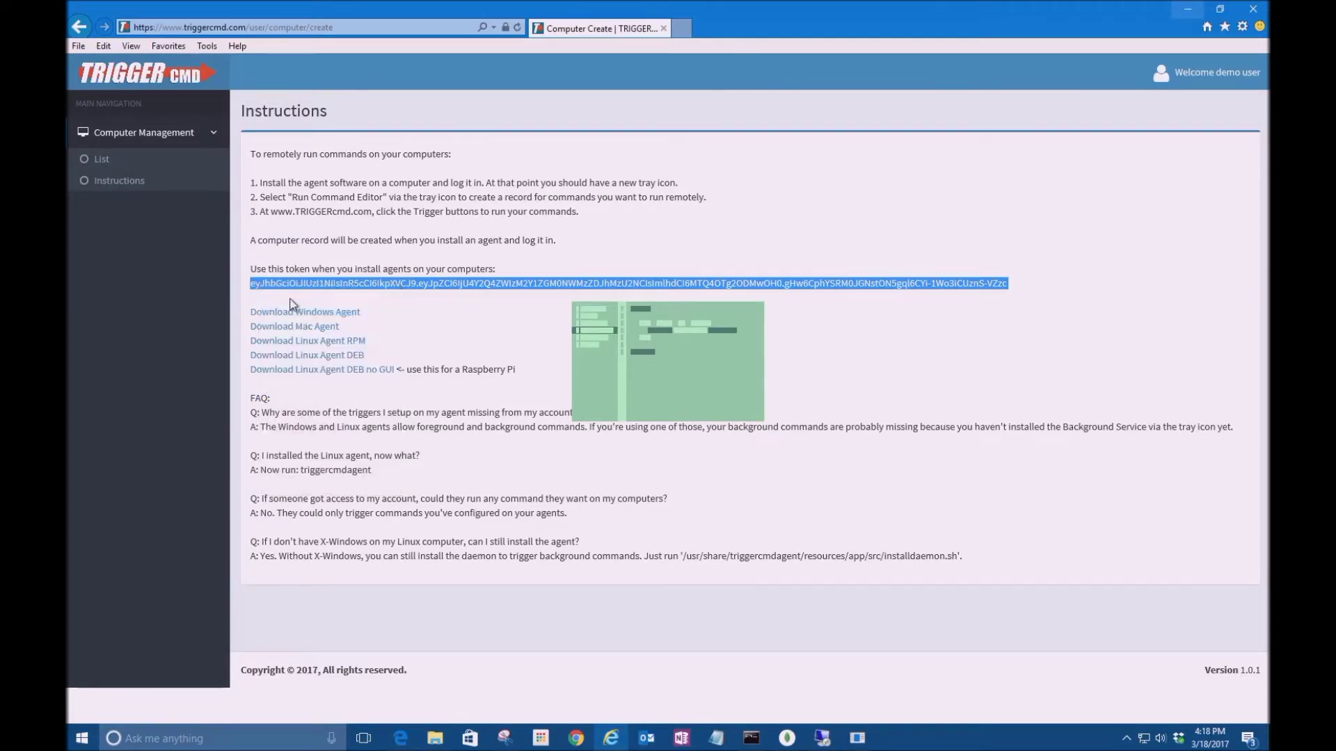
pyautogui.click(121, 198)
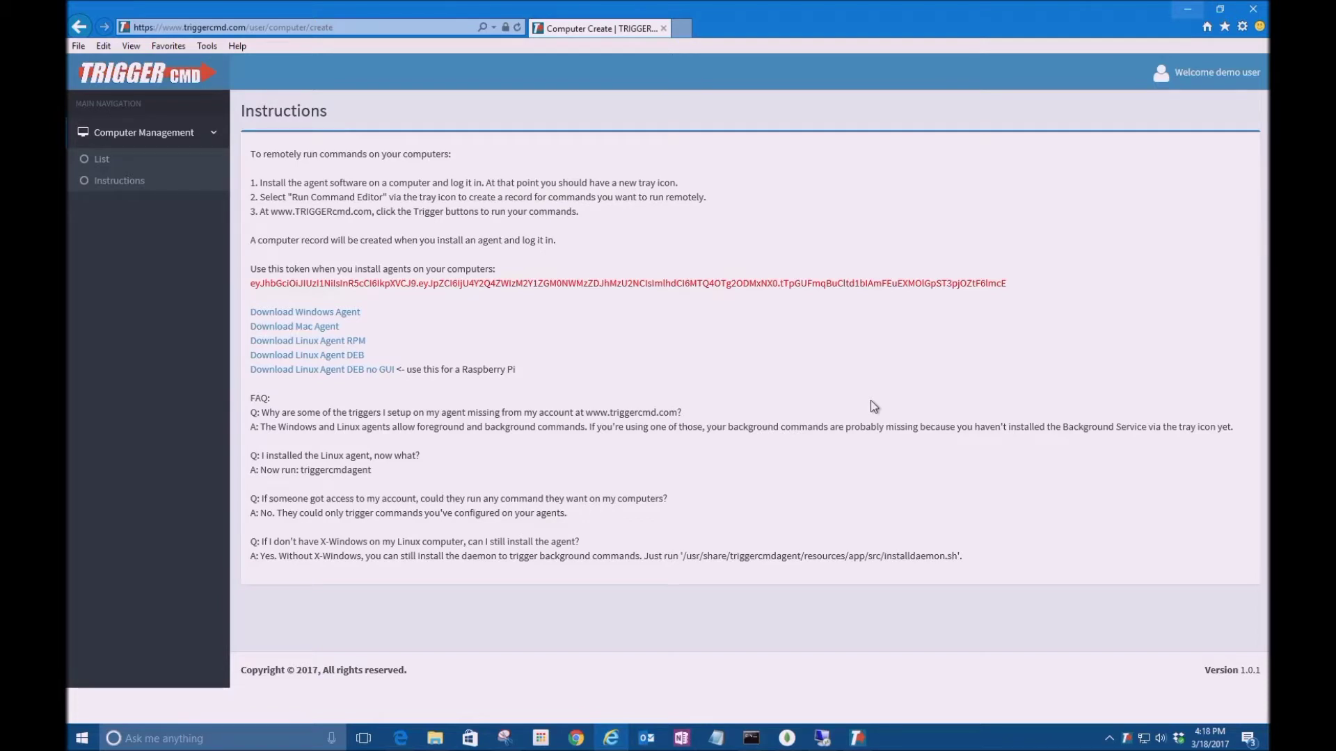
pyautogui.click(868, 736)
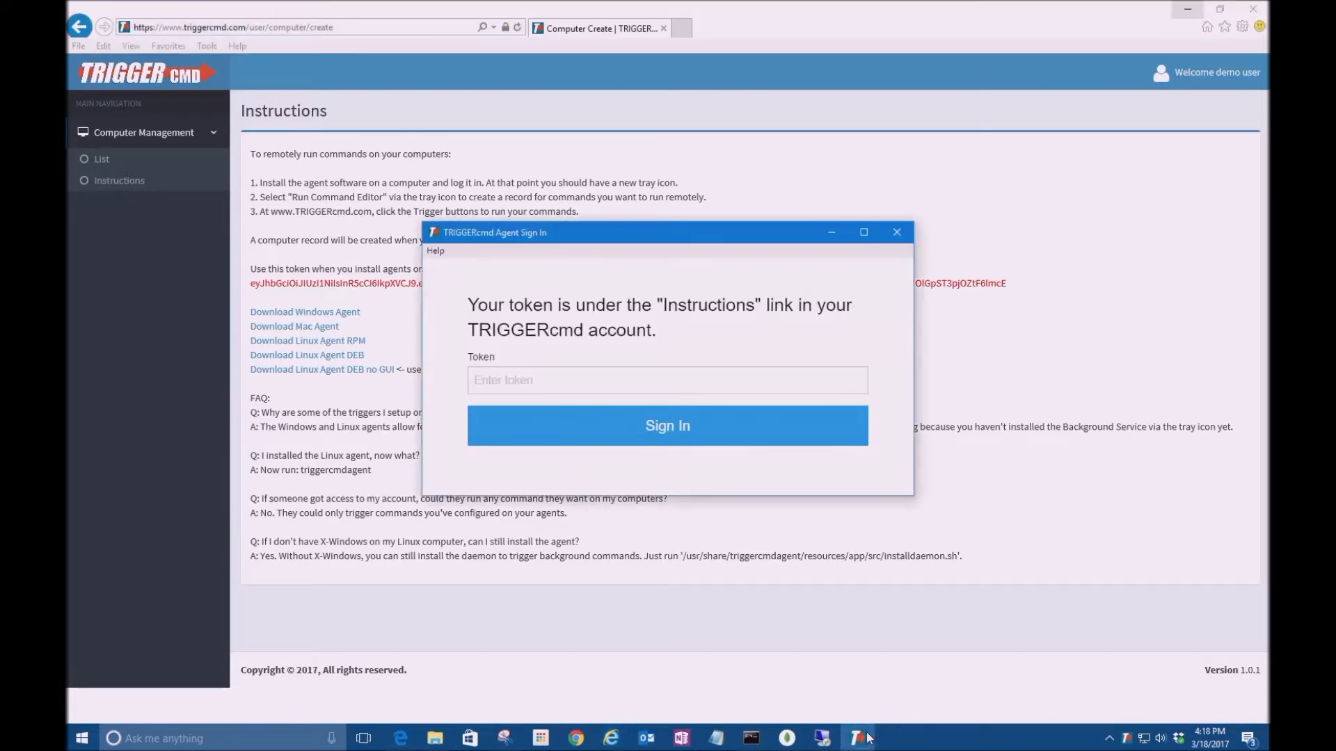
pyautogui.hotkey('ctrl', 'v')
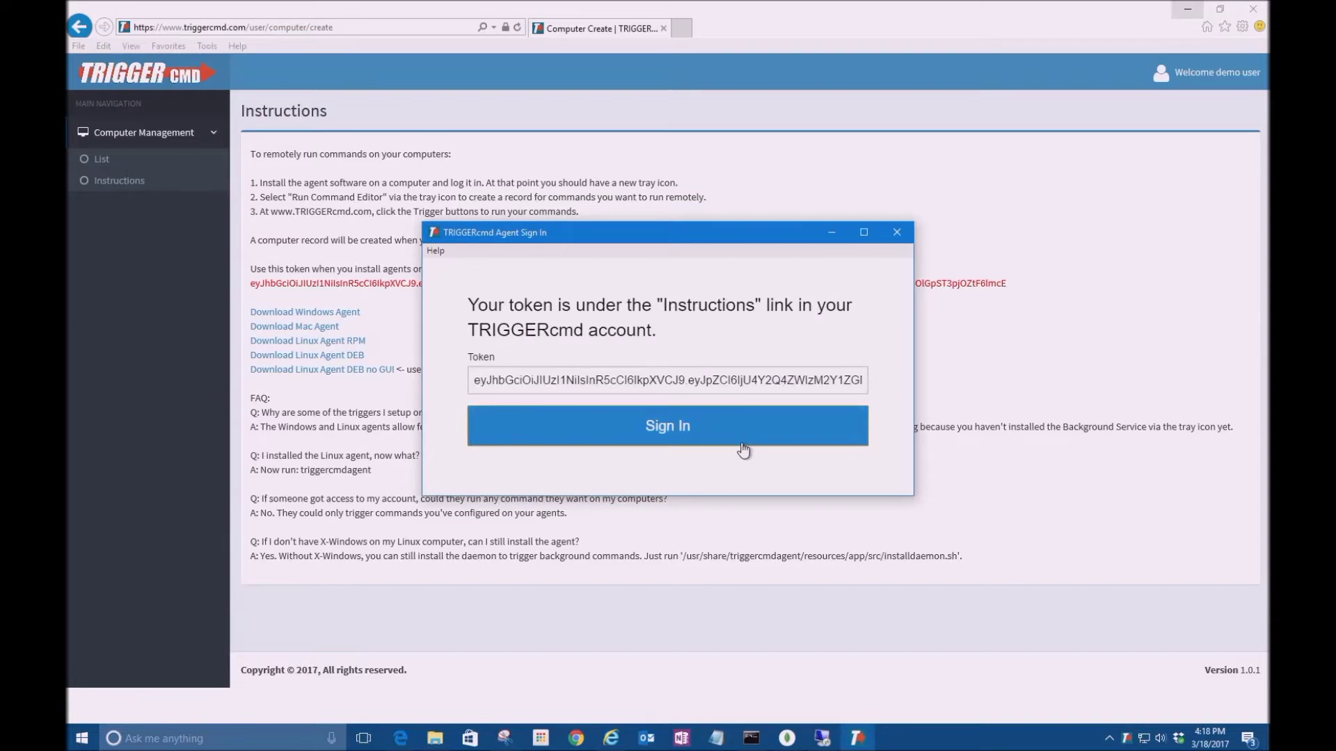
pyautogui.click(773, 446)
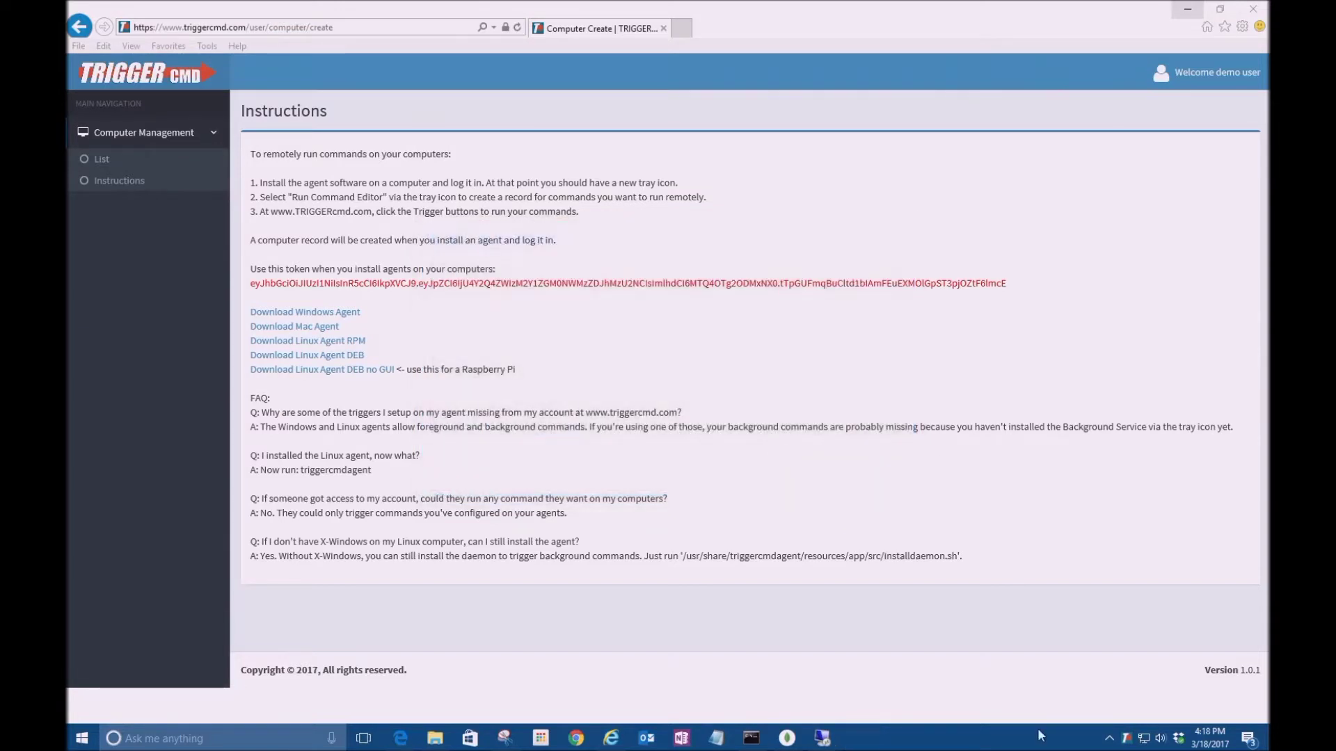
# Open the TRIGGERcmd agent's command editor to show the commands file.
pyautogui.click(1109, 738)
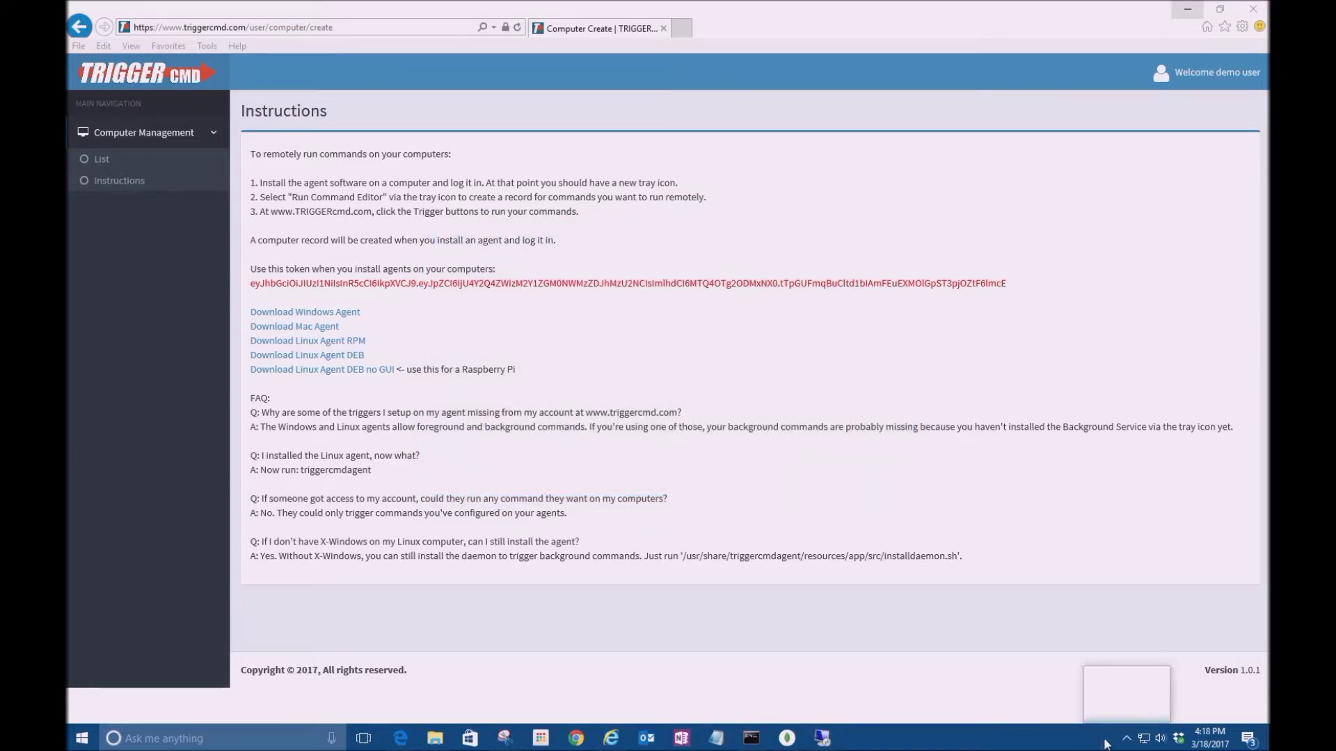
pyautogui.rightClick(1152, 688)
pyautogui.moveTo(1175, 640)
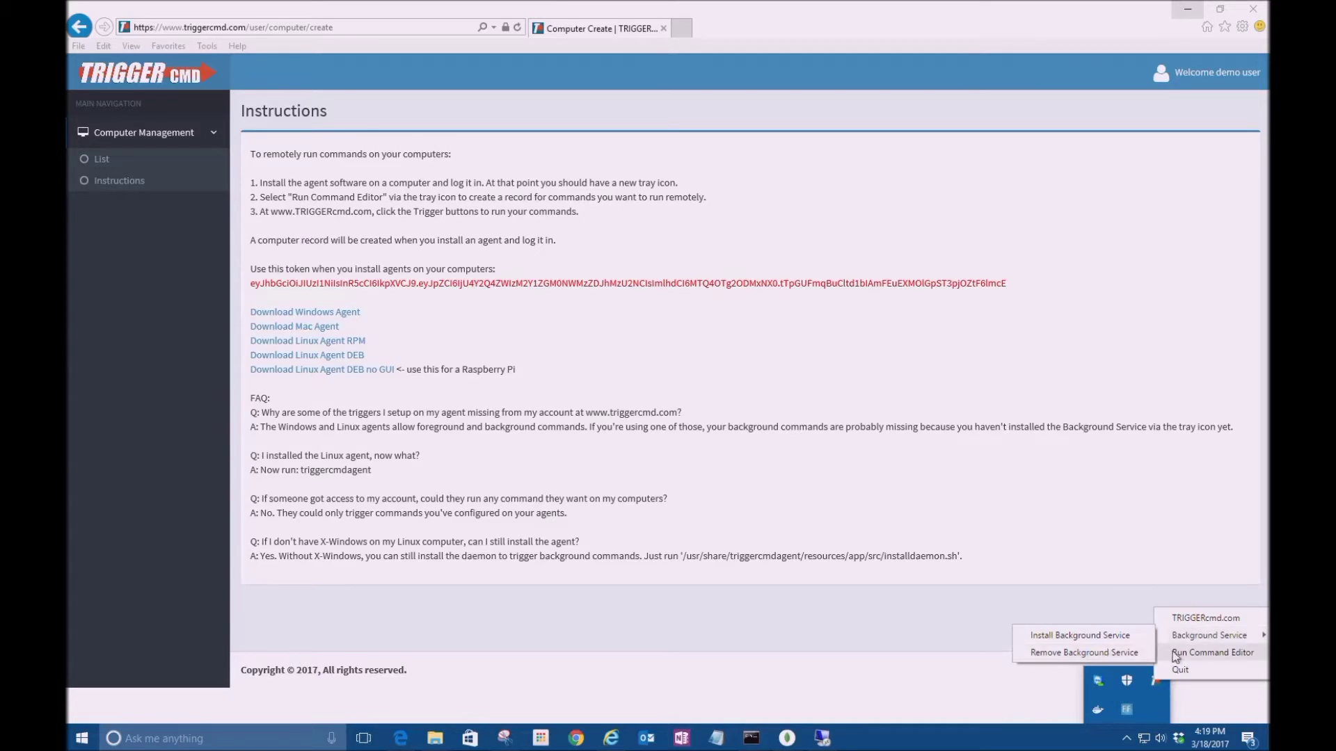
pyautogui.click(1190, 654)
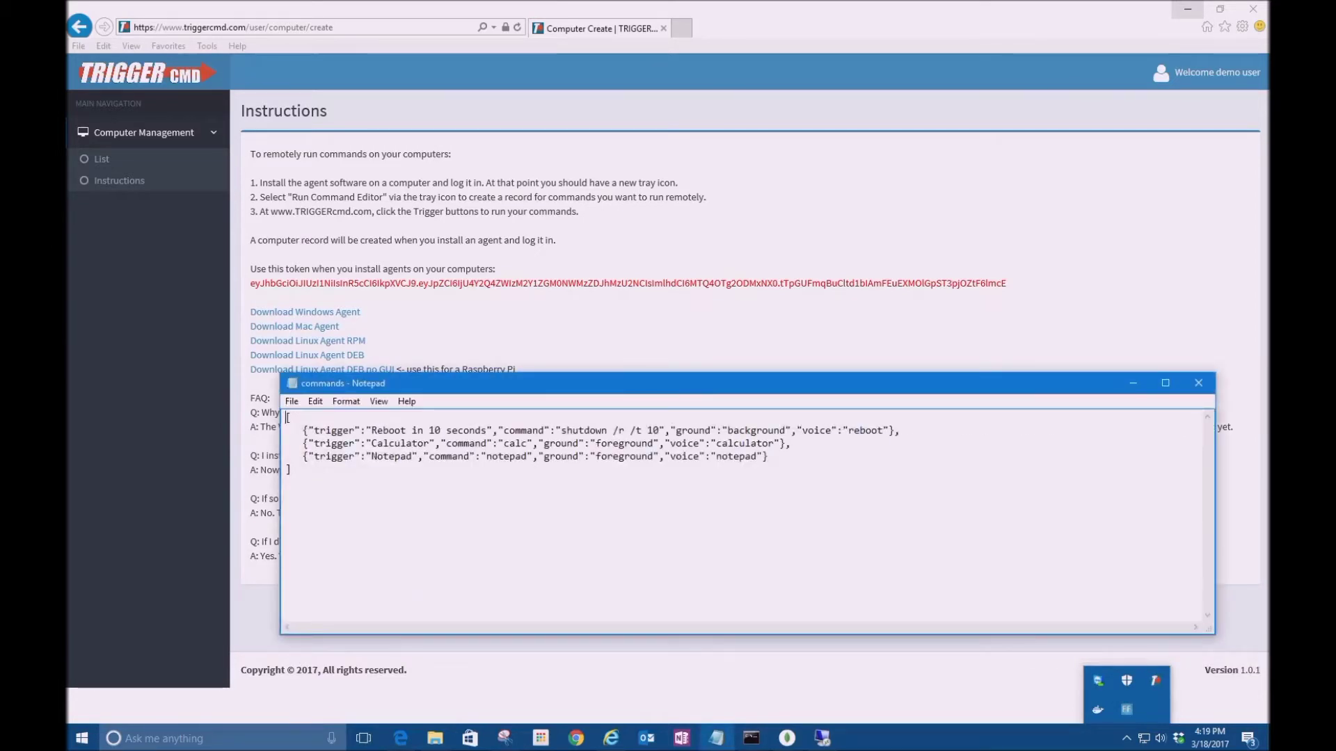
# Examine the trigger entries in the commands file and their background or foreground "ground" settings.
pyautogui.moveTo(287, 444); pyautogui.dragTo(516, 444)
pyautogui.click(509, 443)
pyautogui.moveTo(675, 430); pyautogui.dragTo(793, 431)
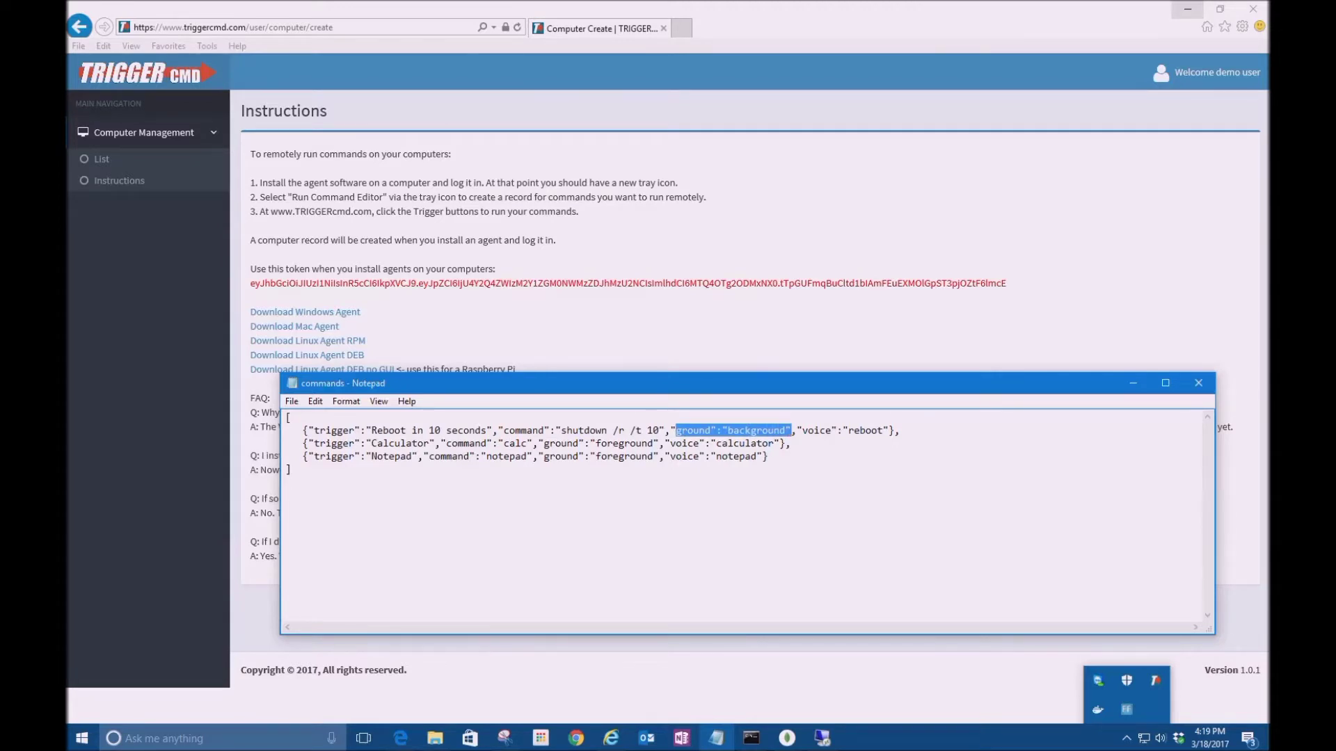
pyautogui.click(762, 430)
pyautogui.doubleClick(687, 430)
pyautogui.click(698, 430)
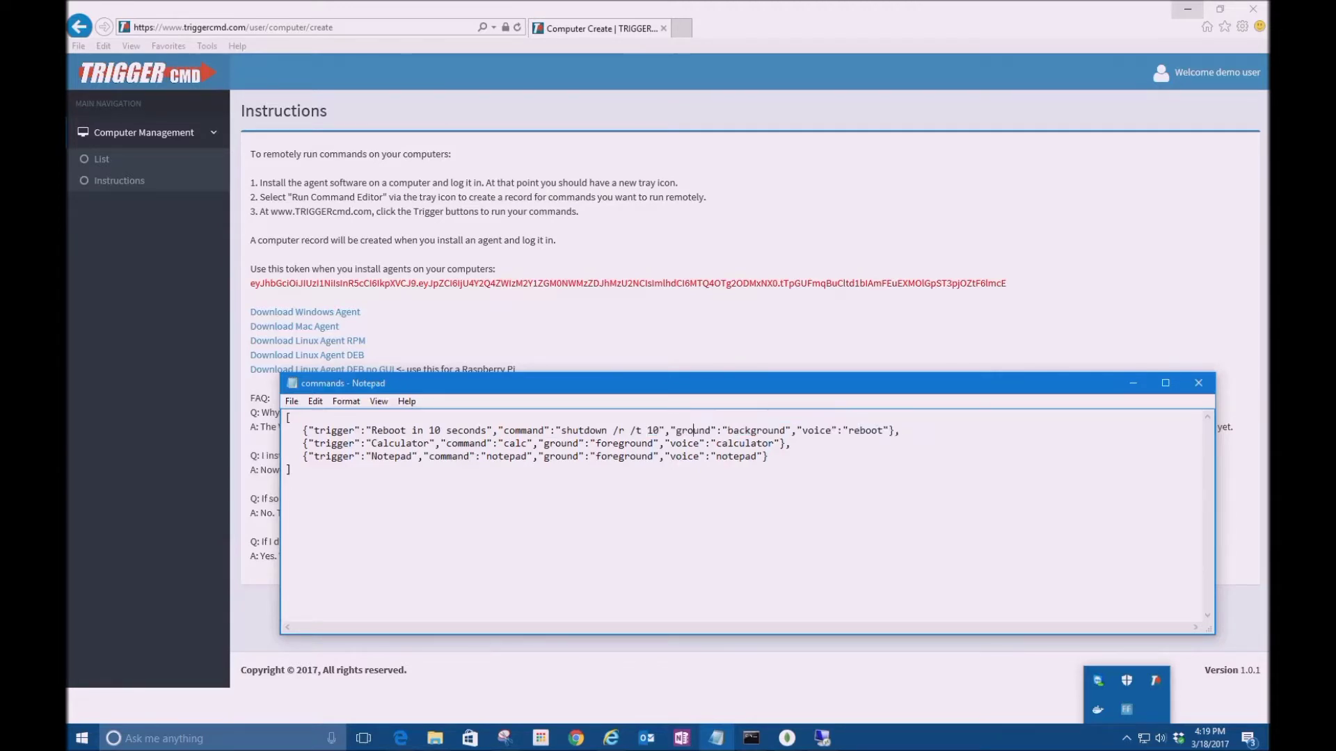
pyautogui.moveTo(733, 430); pyautogui.dragTo(780, 430)
pyautogui.moveTo(654, 444); pyautogui.dragTo(596, 443)
pyautogui.moveTo(728, 430); pyautogui.dragTo(785, 431)
pyautogui.moveTo(771, 467); pyautogui.dragTo(286, 457)
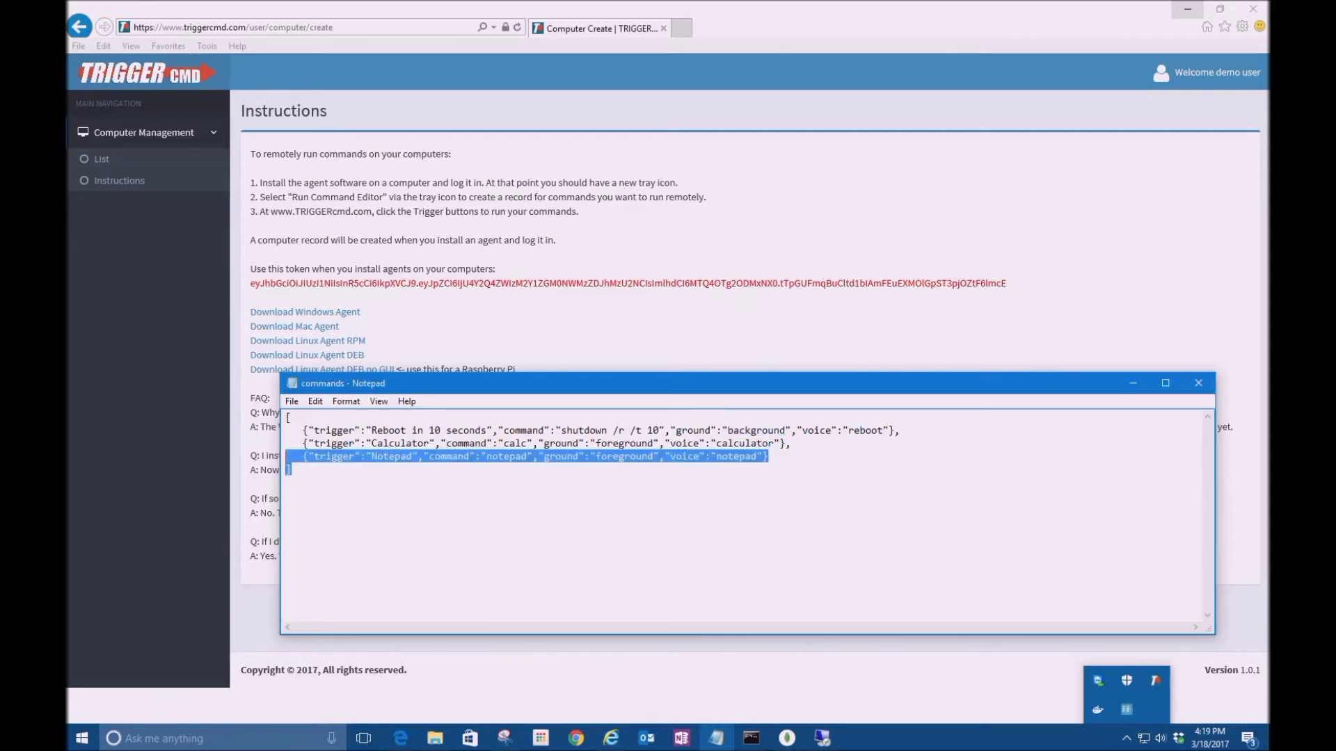
pyautogui.click(308, 444)
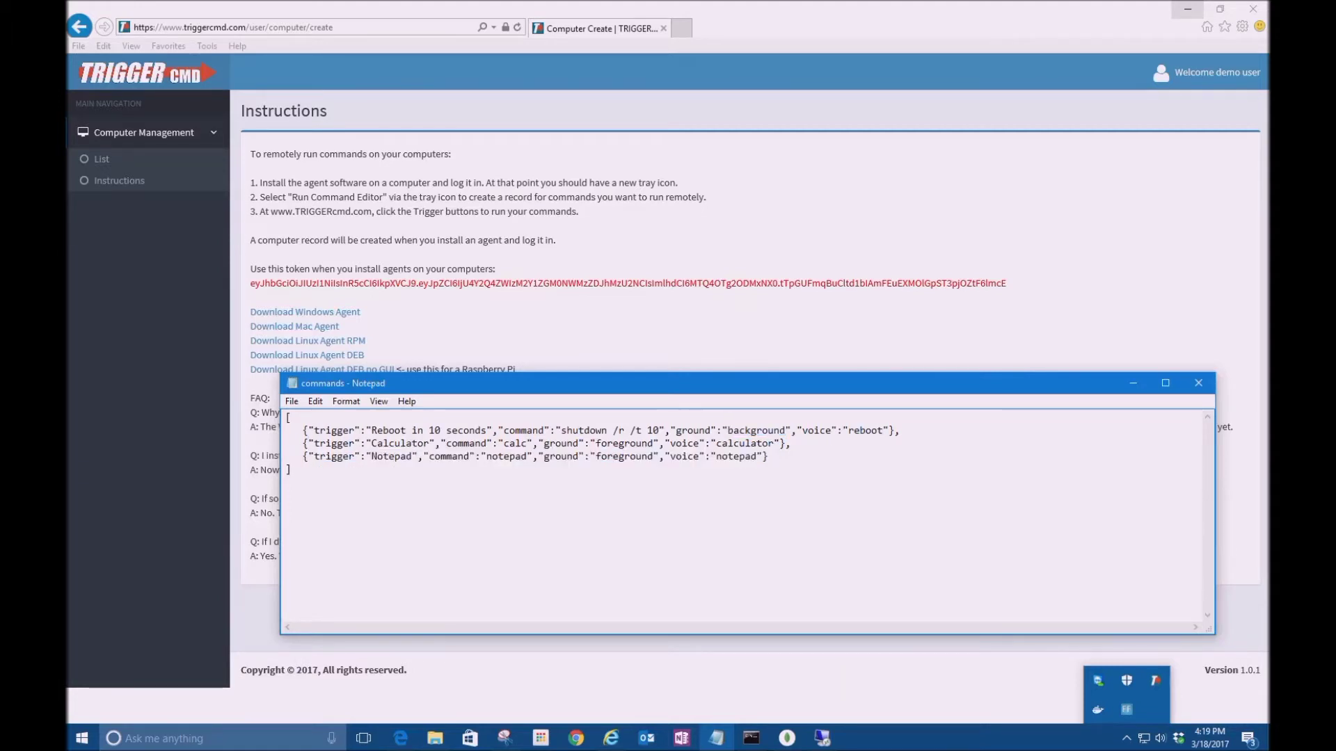
# Examine the "voice" values of the reboot and calculator triggers, and close the commands file.
pyautogui.moveTo(371, 430); pyautogui.dragTo(781, 431)
pyautogui.moveTo(803, 431); pyautogui.dragTo(884, 431)
pyautogui.click(849, 431)
pyautogui.moveTo(848, 431); pyautogui.dragTo(883, 431)
pyautogui.click(889, 431)
pyautogui.moveTo(722, 444); pyautogui.dragTo(796, 430)
pyautogui.click(770, 458)
pyautogui.moveTo(716, 443); pyautogui.dragTo(773, 443)
pyautogui.click(1198, 383)
# Open the computer DS for editing from the Computers list and change its name to Downstairs Computer.
pyautogui.click(102, 159)
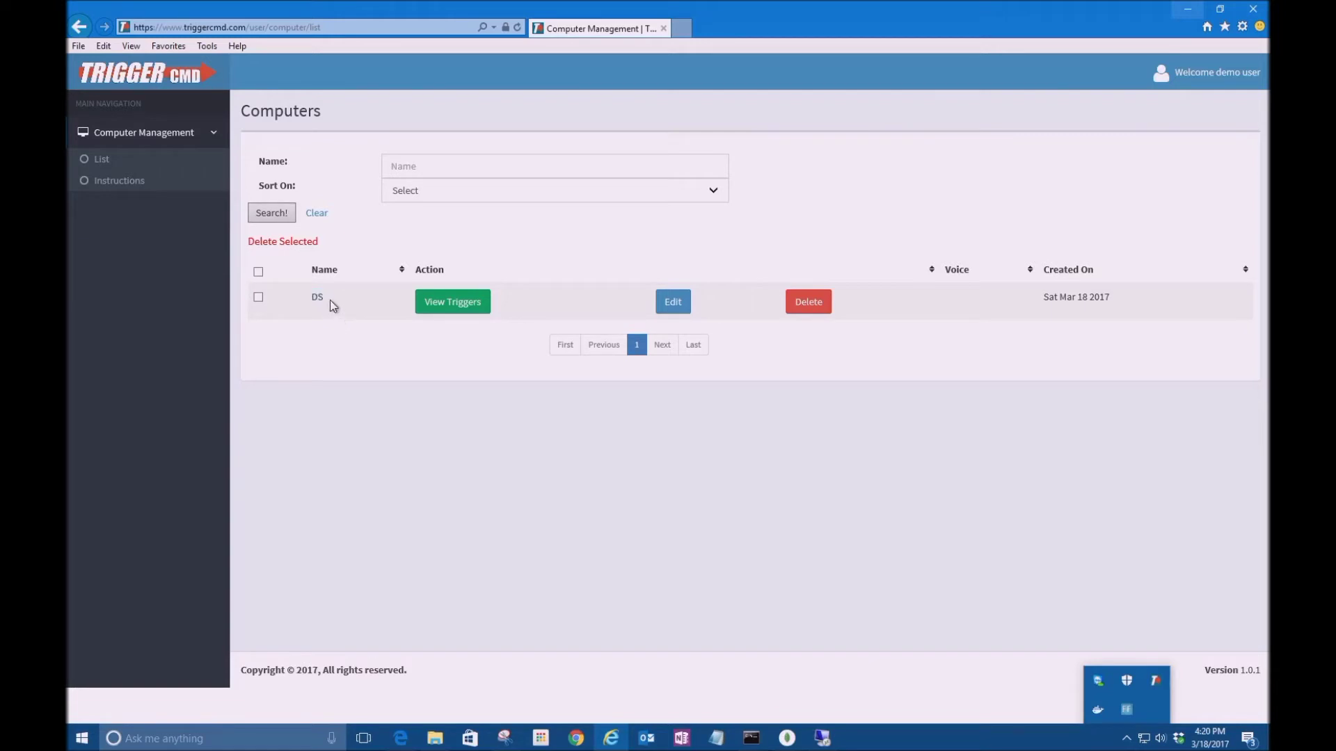
pyautogui.doubleClick(315, 299)
pyautogui.click(673, 304)
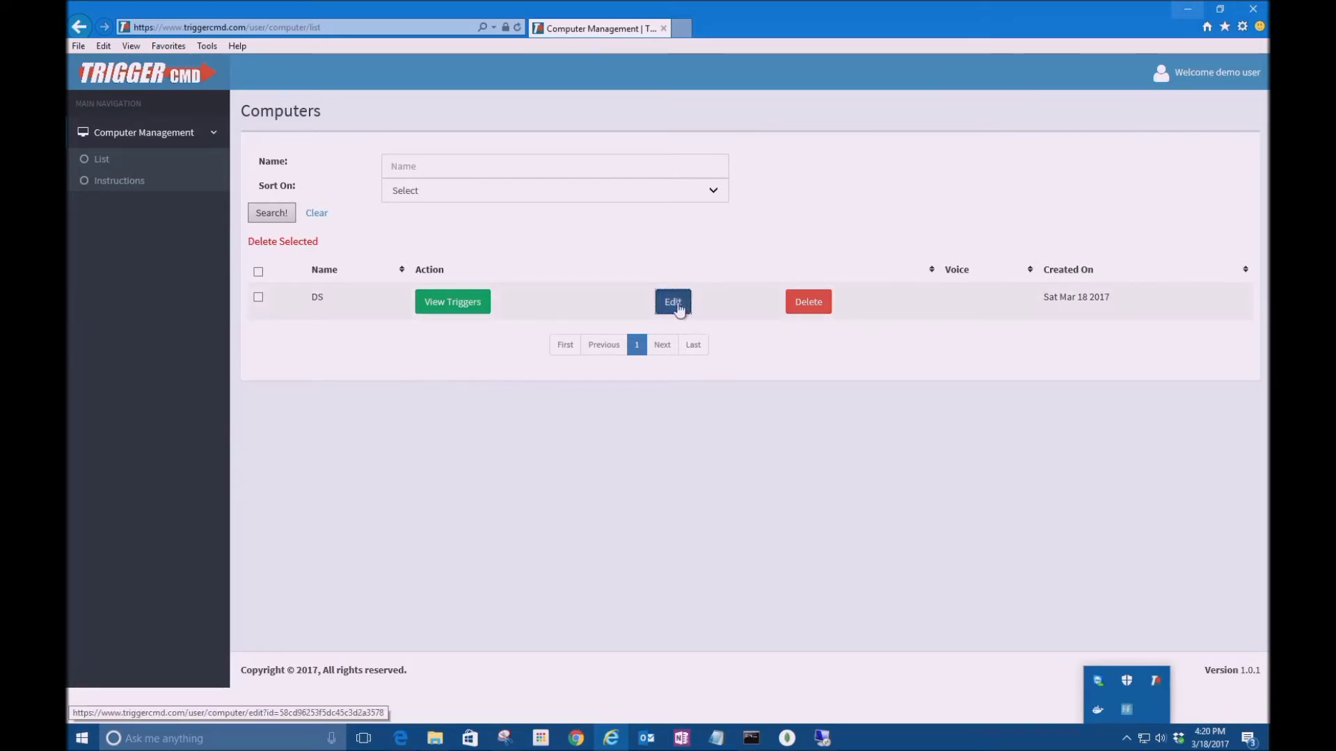
pyautogui.tripleClick(369, 170)
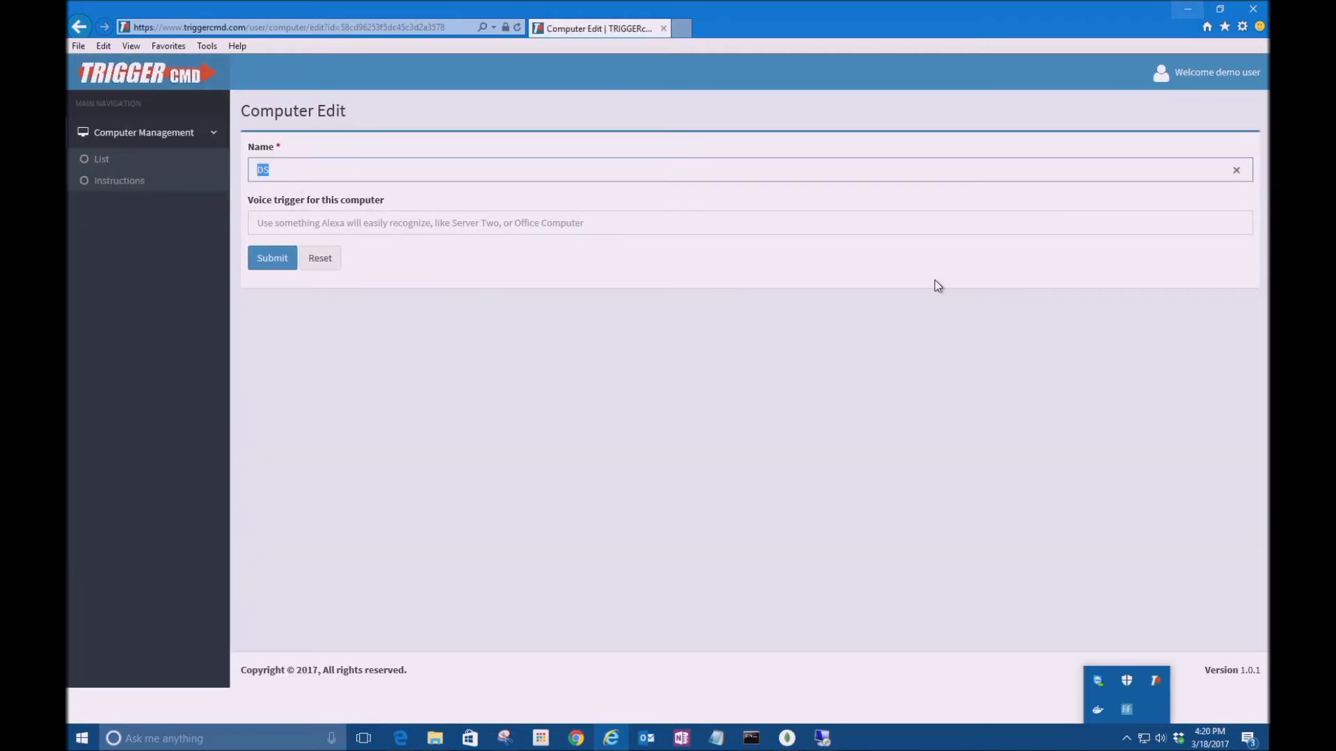
pyautogui.write('Deow')
pyautogui.press('BackSpace')
pyautogui.press('BackSpace')
pyautogui.press('BackSpace')
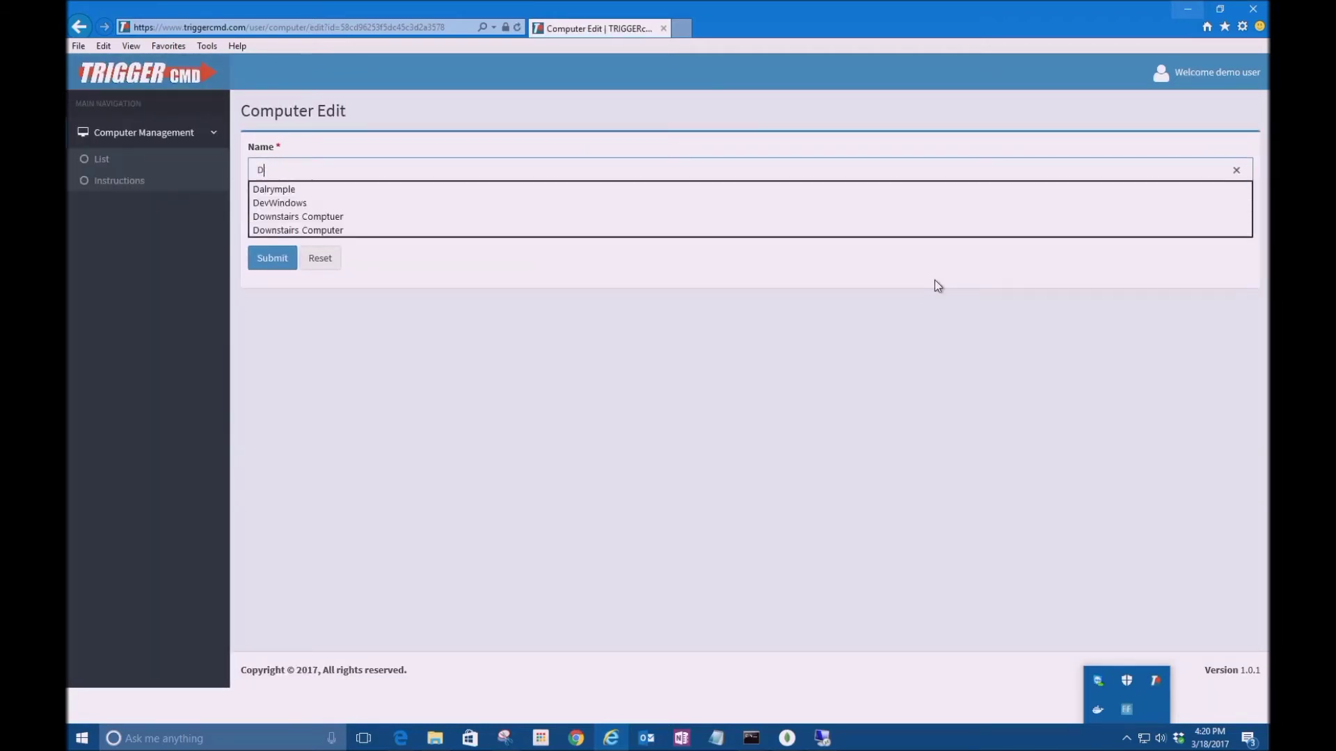
pyautogui.write('own')
pyautogui.press('Down')
pyautogui.press('Down')
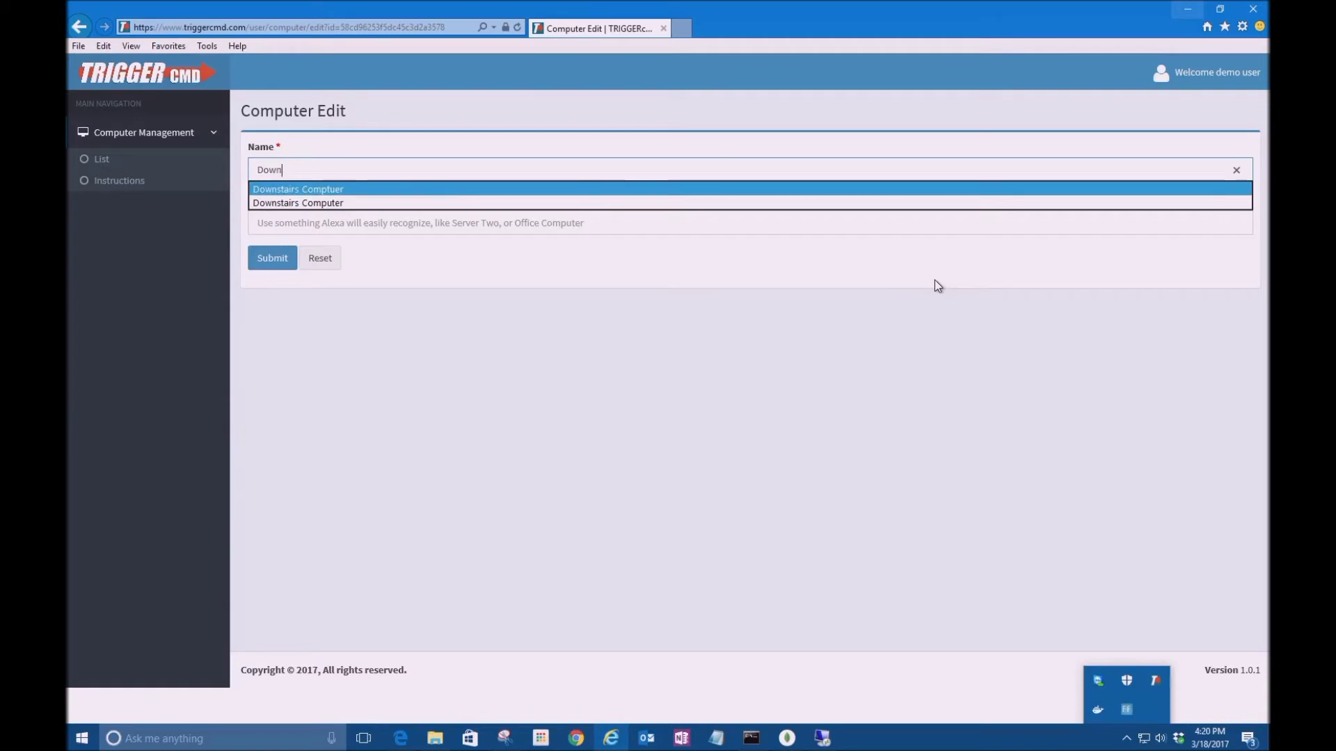
pyautogui.press('Tab')
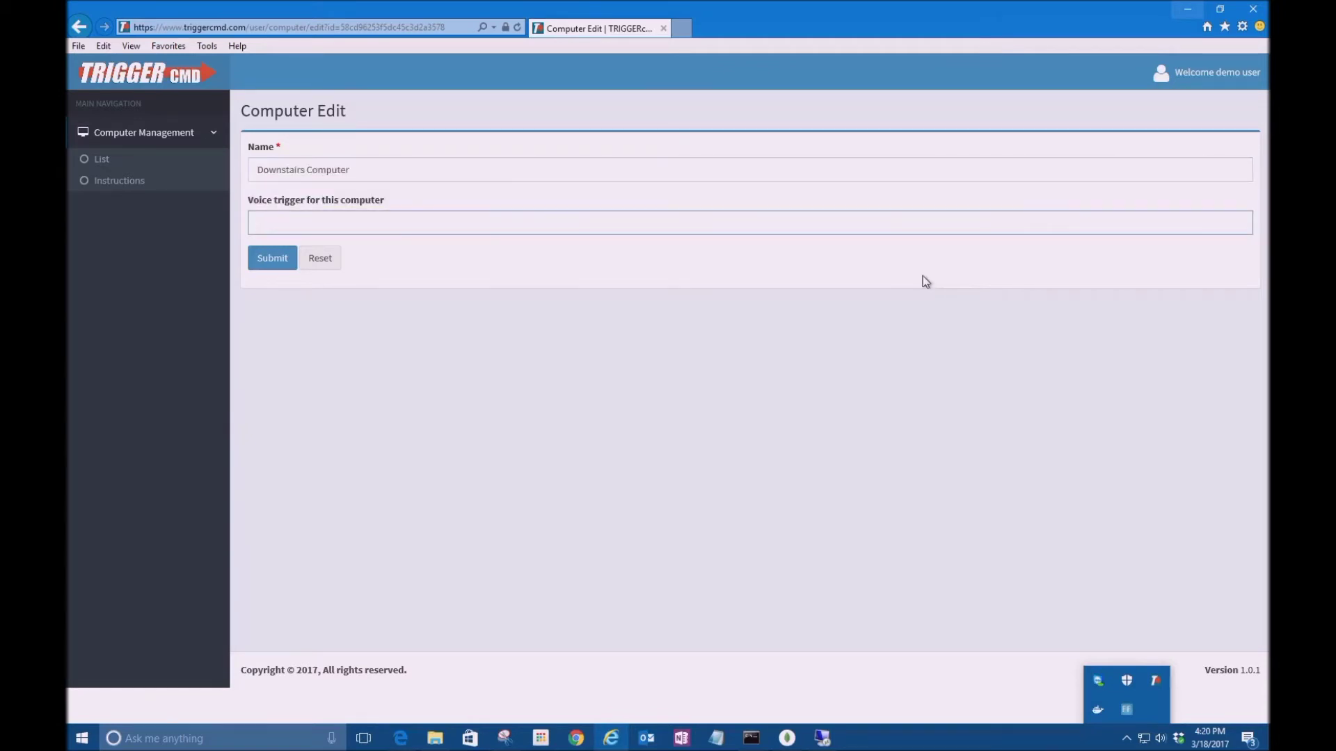
# Set the computer's voice trigger to "downstairs" and submit the changes.
pyautogui.click(391, 205)
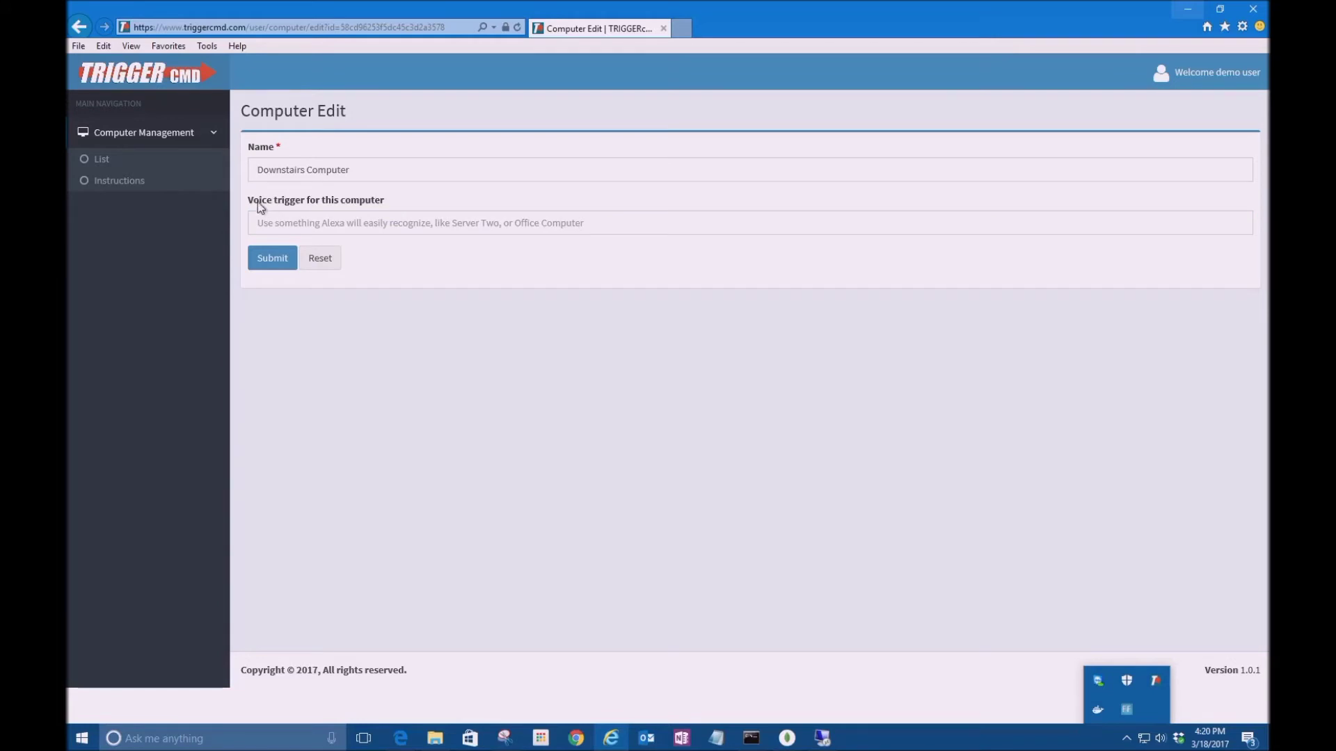
pyautogui.moveTo(258, 201); pyautogui.dragTo(307, 202)
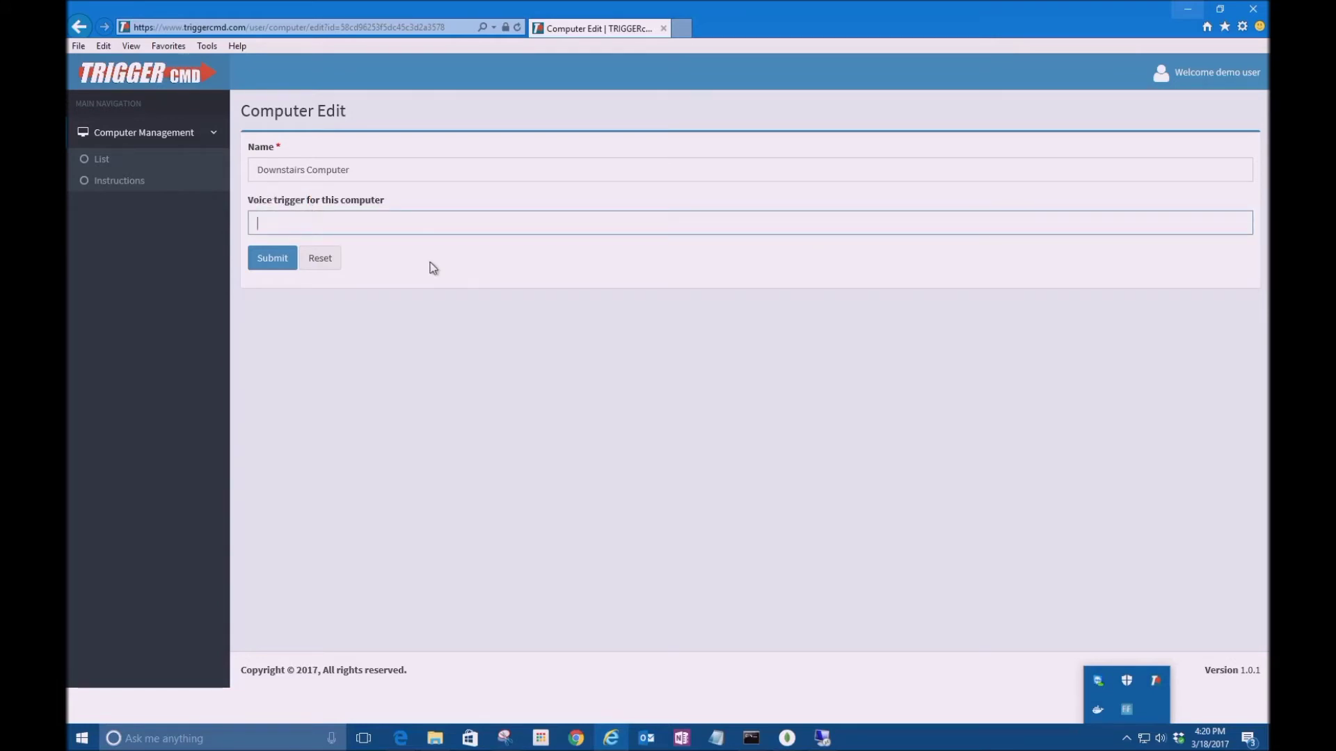
pyautogui.write('downst')
pyautogui.press('Down')
pyautogui.press('Return')
pyautogui.click(272, 261)
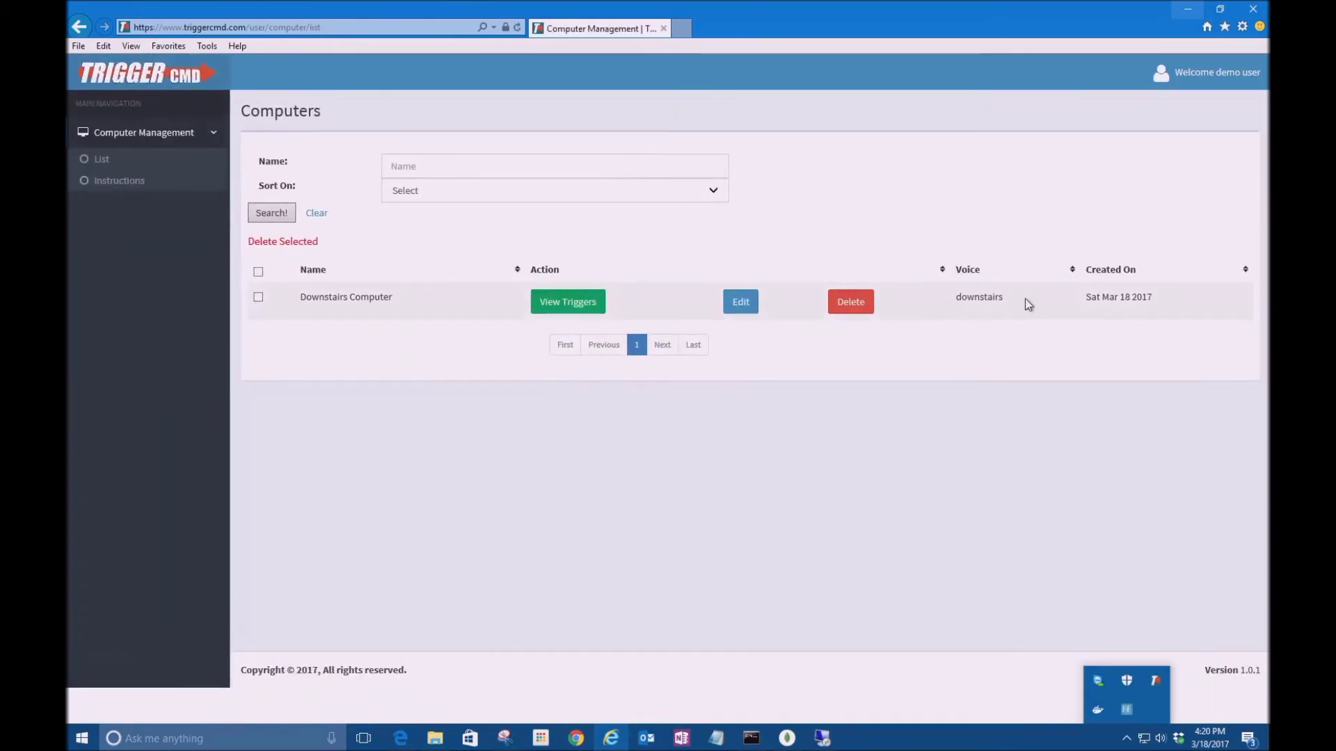
# Open the triggers for Downstairs Computer, run the Calculator trigger, and close the launched calculator.
pyautogui.click(560, 309)
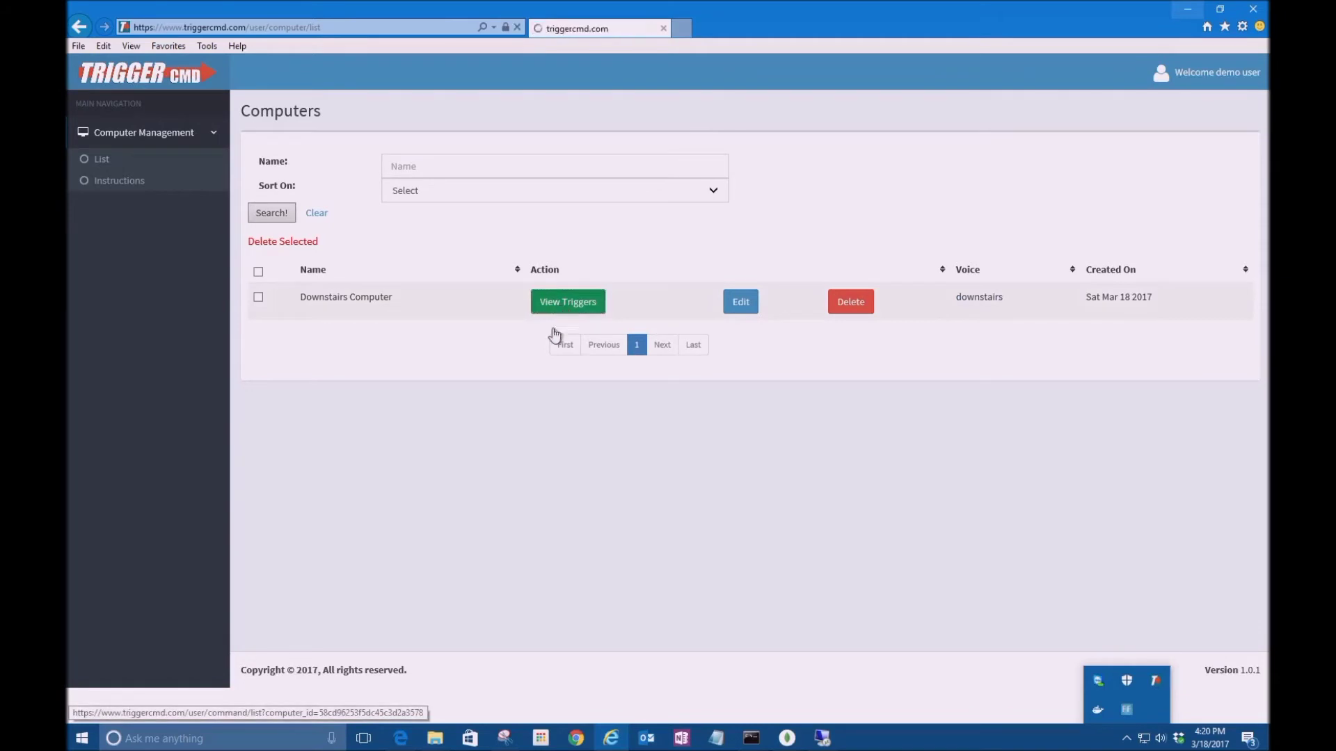
pyautogui.doubleClick(895, 275)
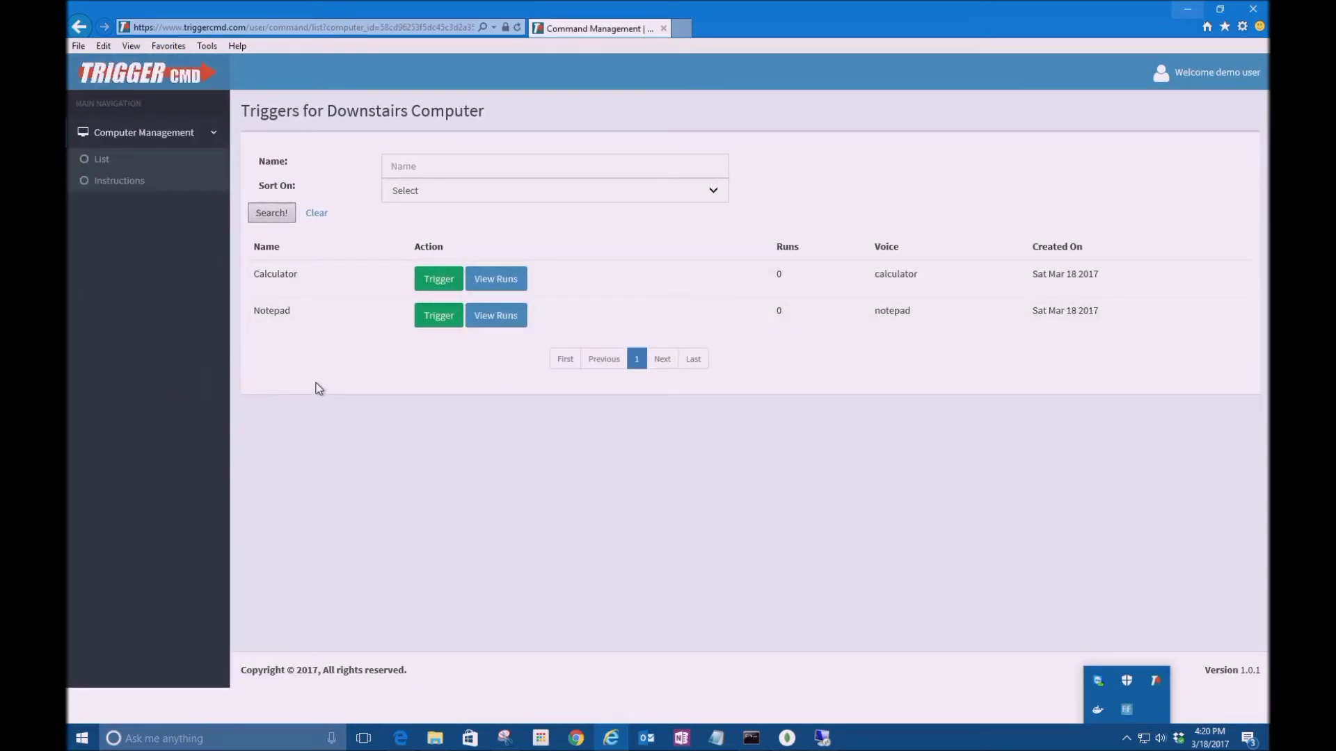
pyautogui.click(420, 284)
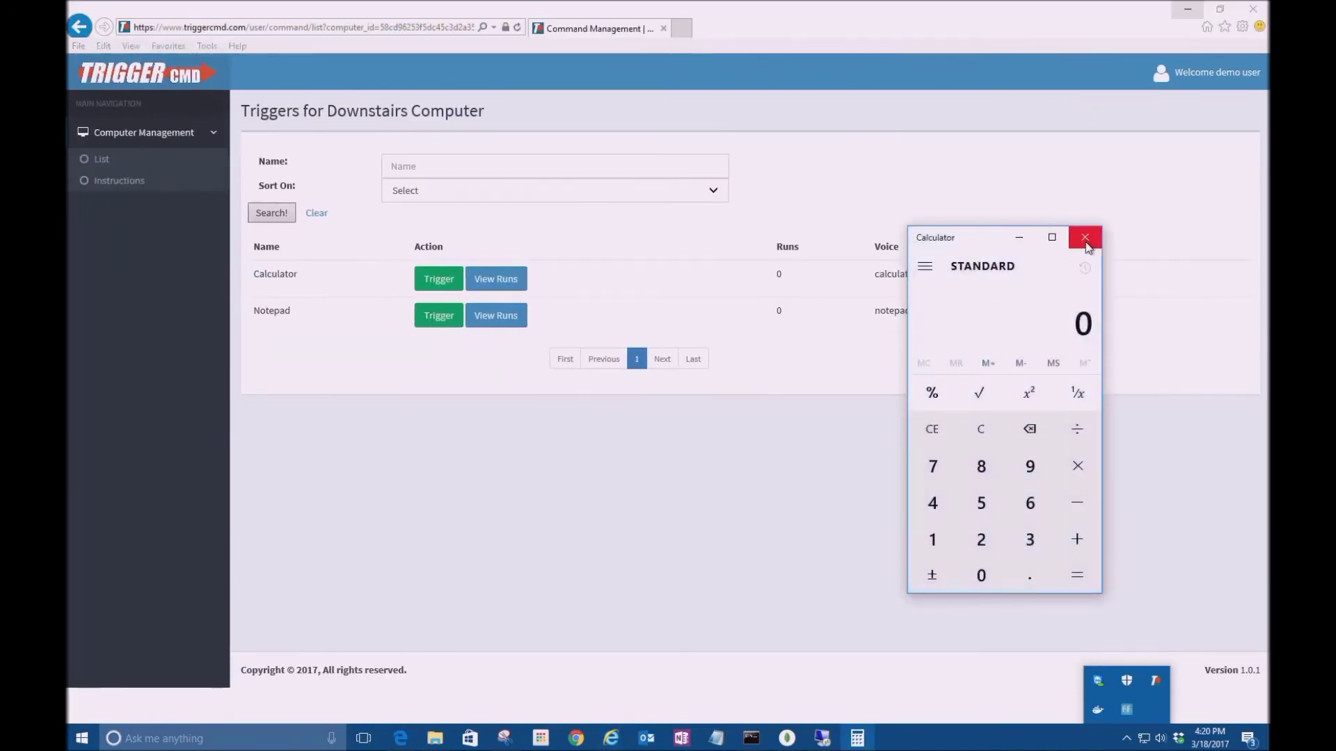
pyautogui.click(1087, 244)
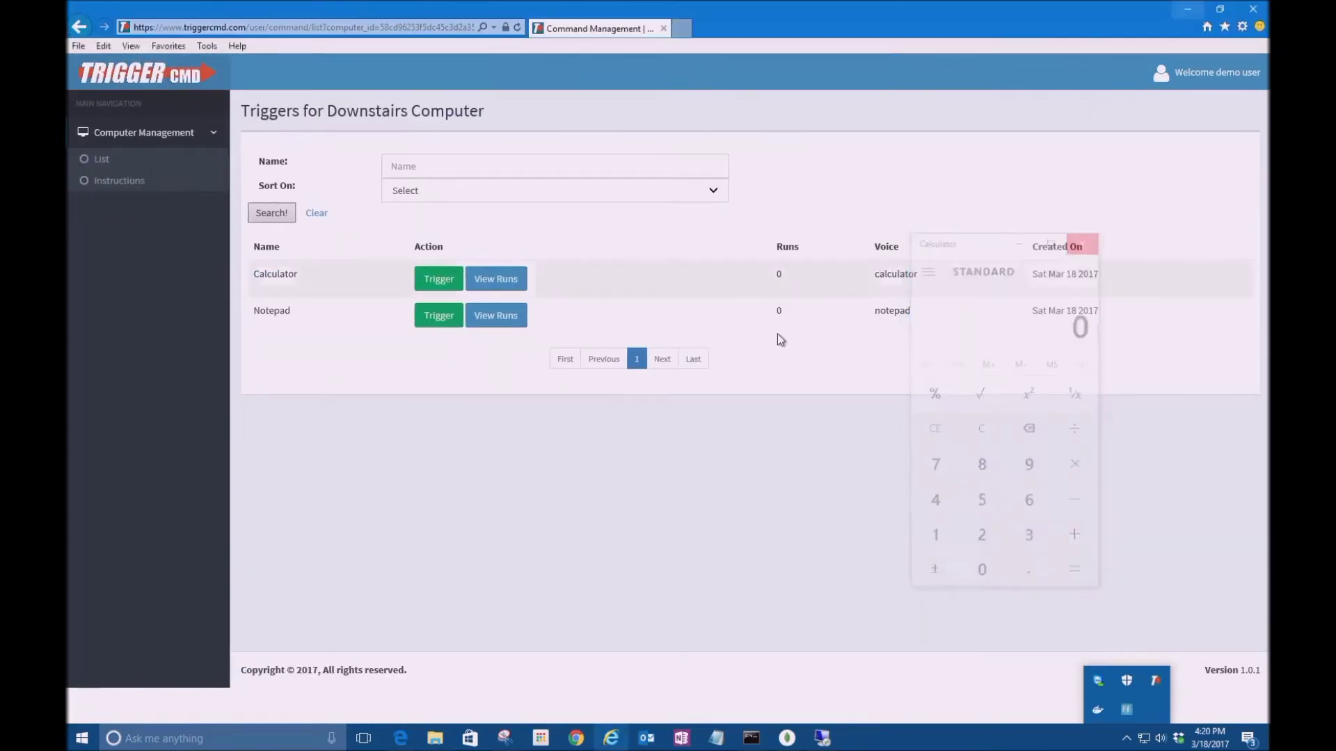
# Run the Notepad trigger for Downstairs Computer and close the launched Notepad window.
pyautogui.click(428, 322)
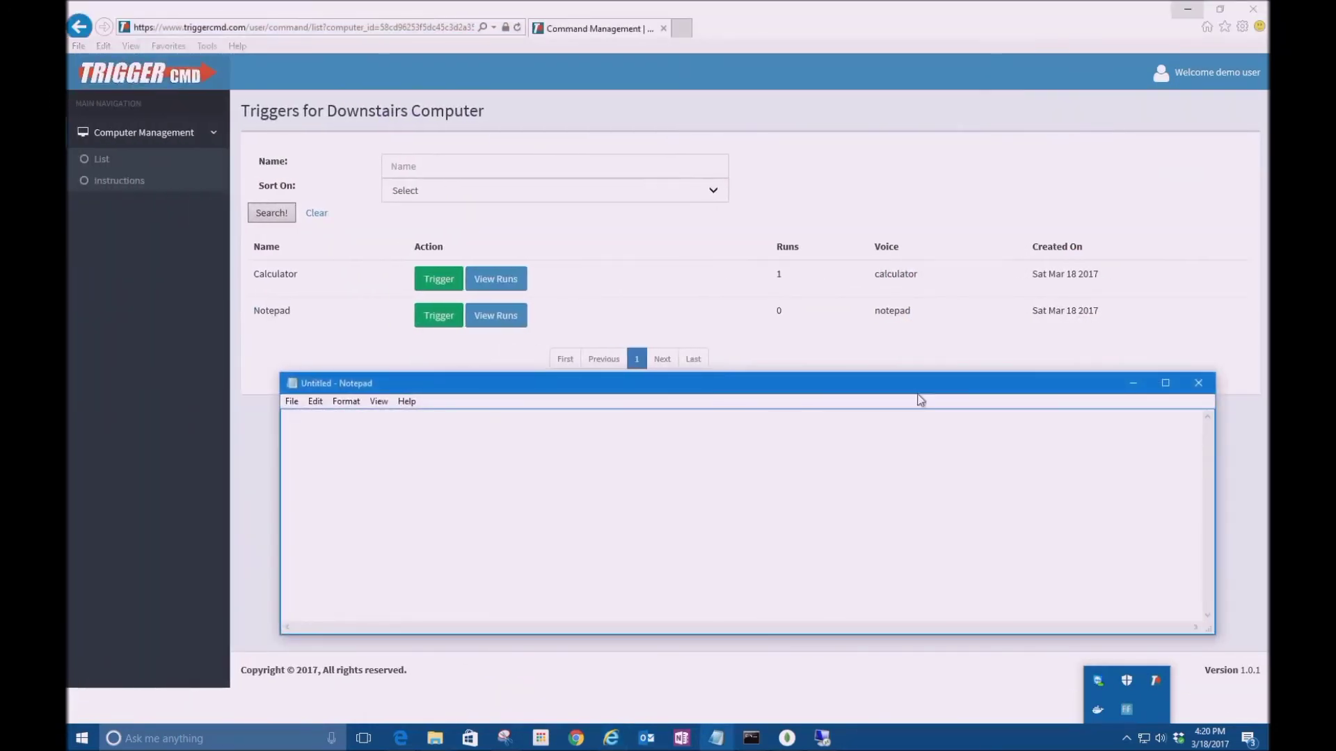
pyautogui.click(1198, 383)
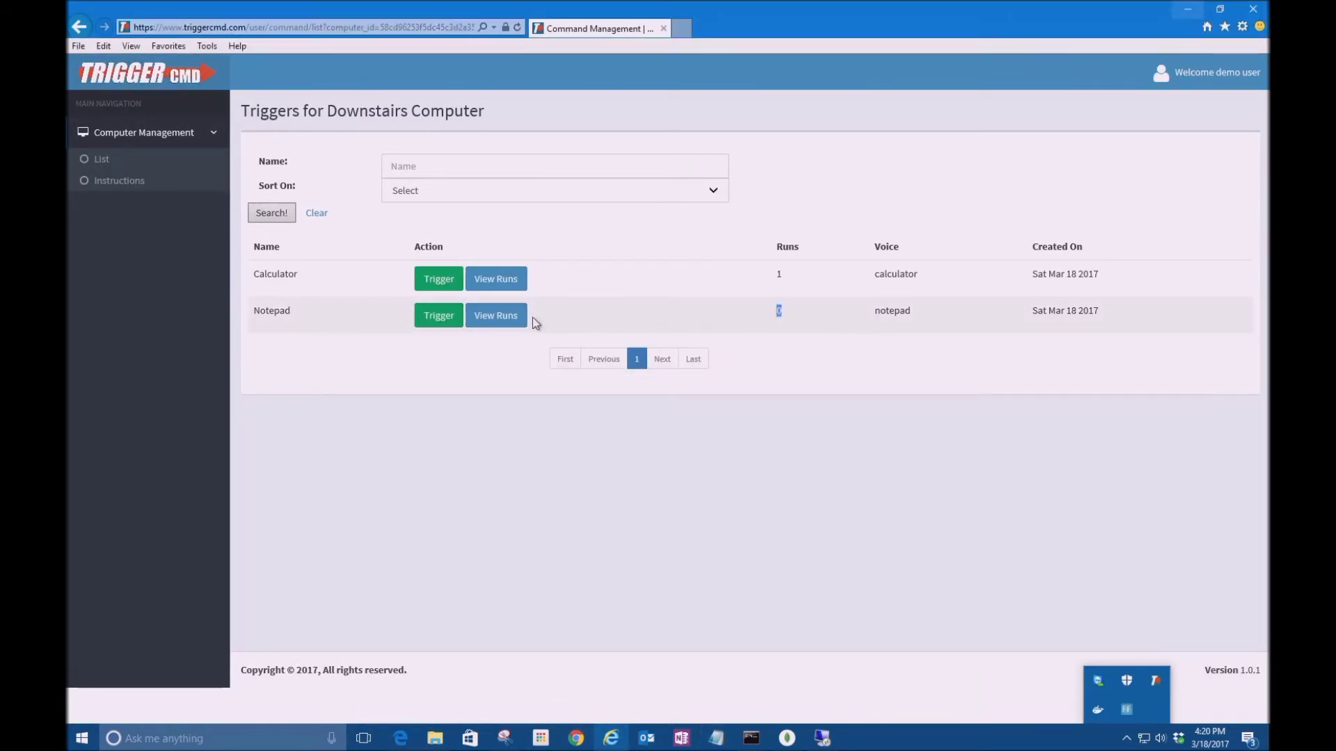
pyautogui.moveTo(533, 318); pyautogui.dragTo(278, 312)
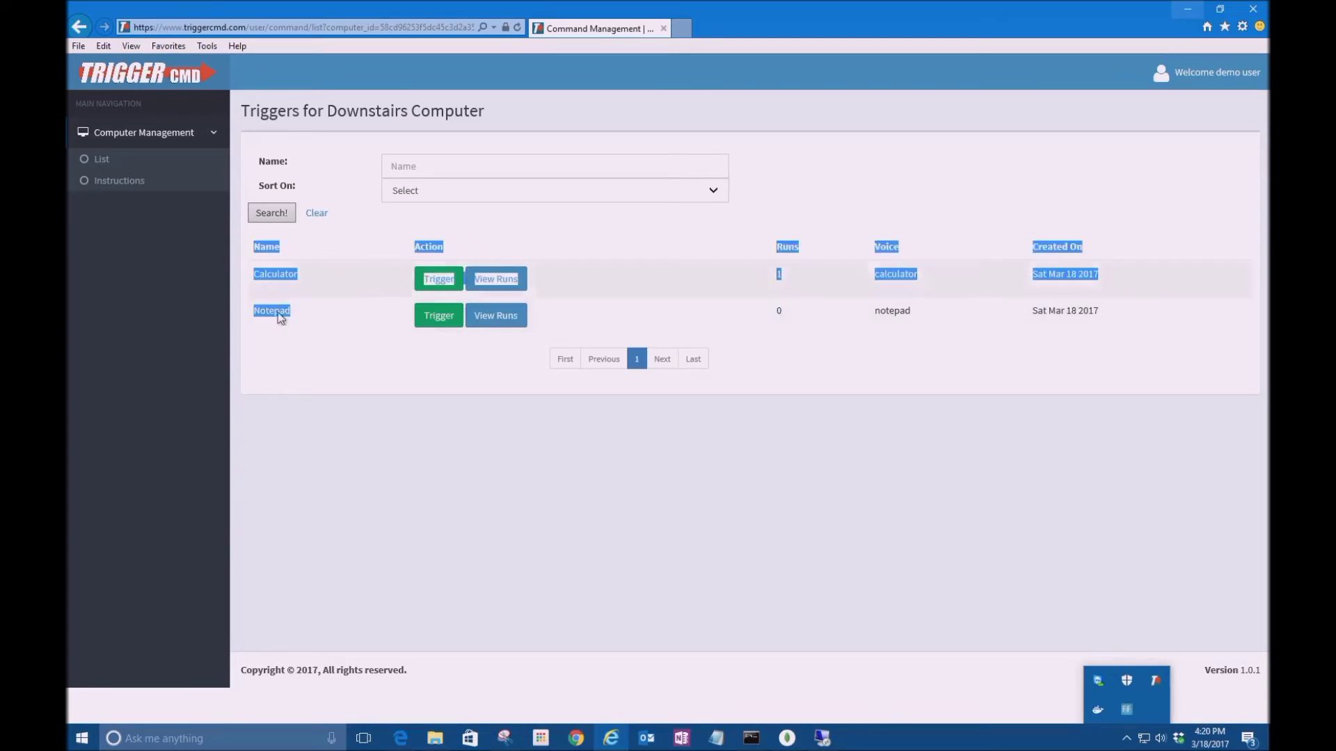
pyautogui.click(421, 424)
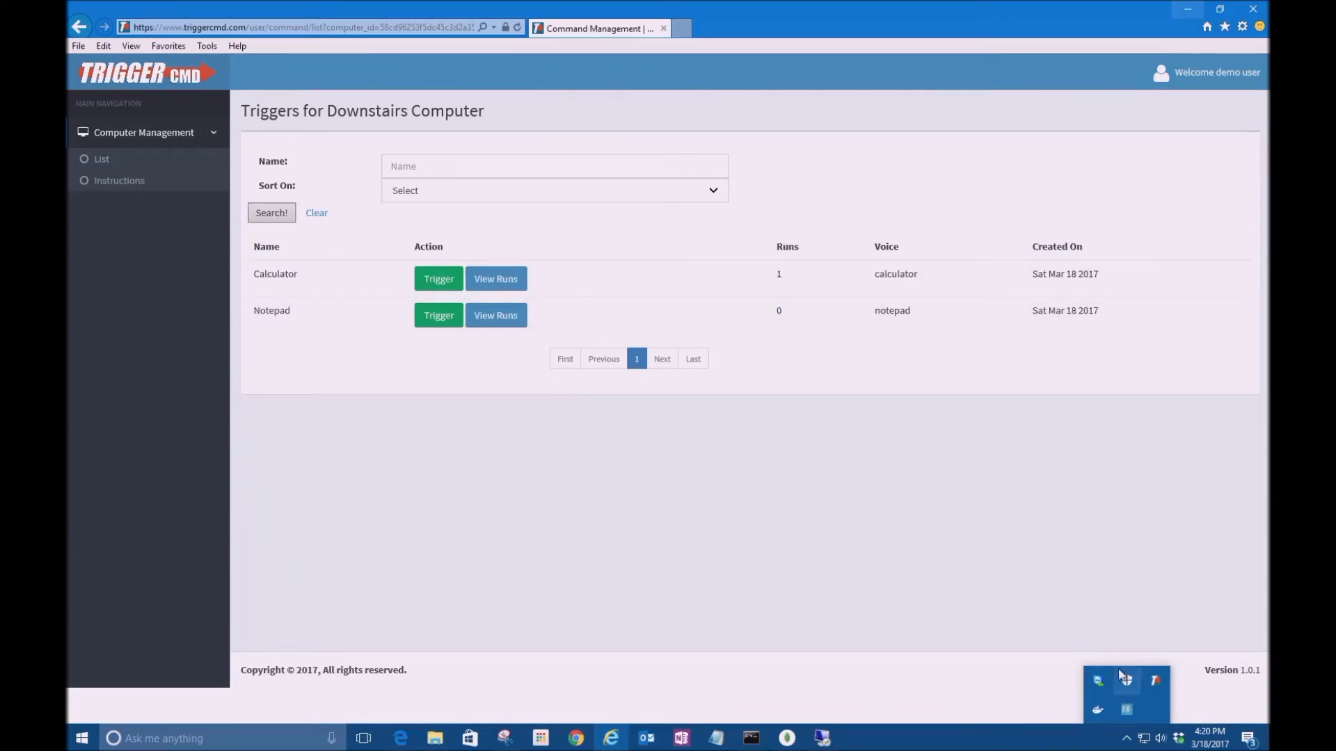
# Install the TRIGGERcmd background service and refresh the trigger list to check the Reboot in 10 seconds trigger.
pyautogui.rightClick(1163, 688)
pyautogui.moveTo(1196, 637)
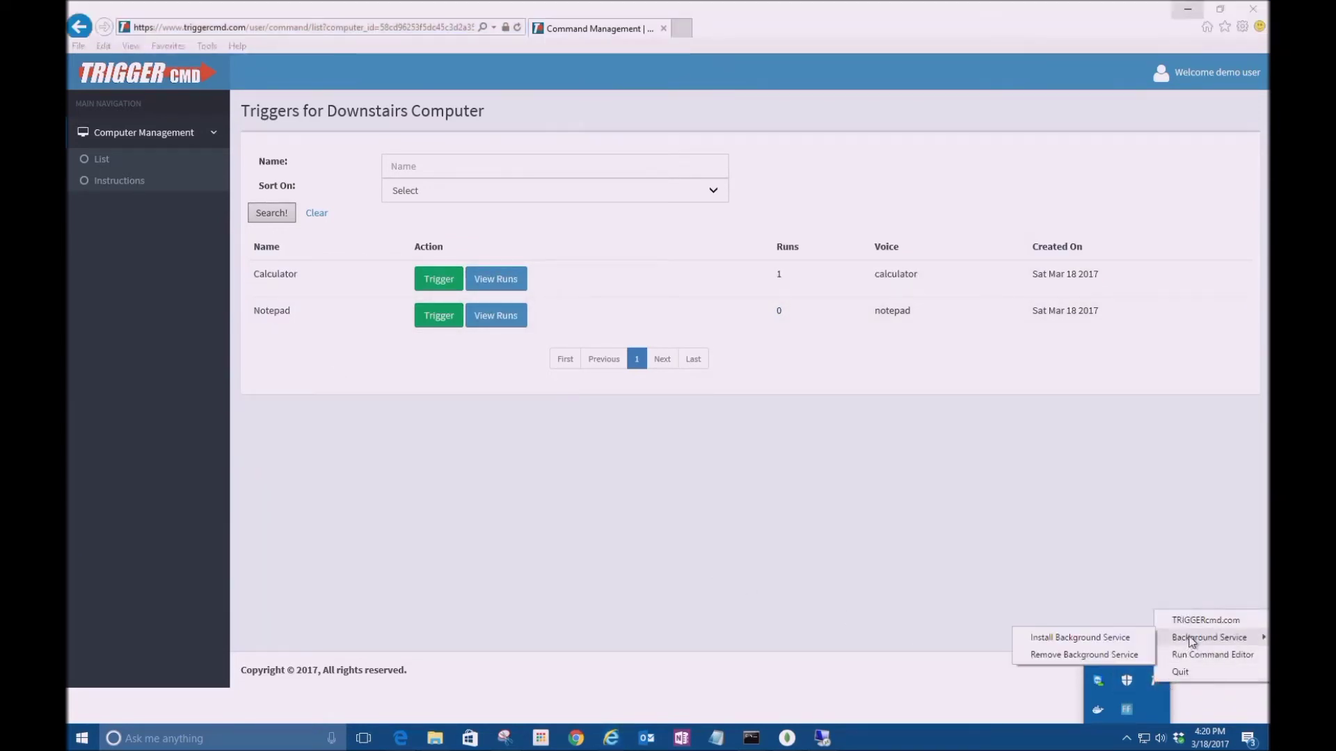
pyautogui.click(1079, 639)
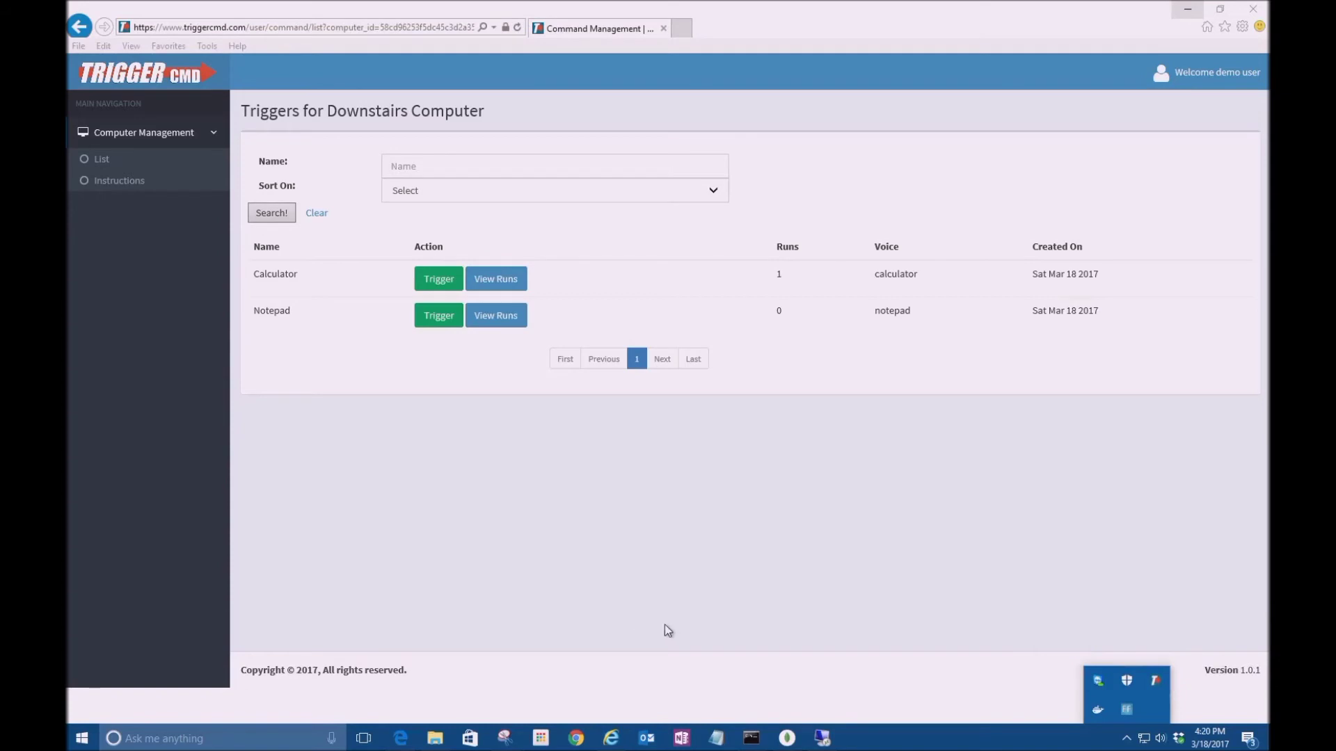
pyautogui.click(676, 532)
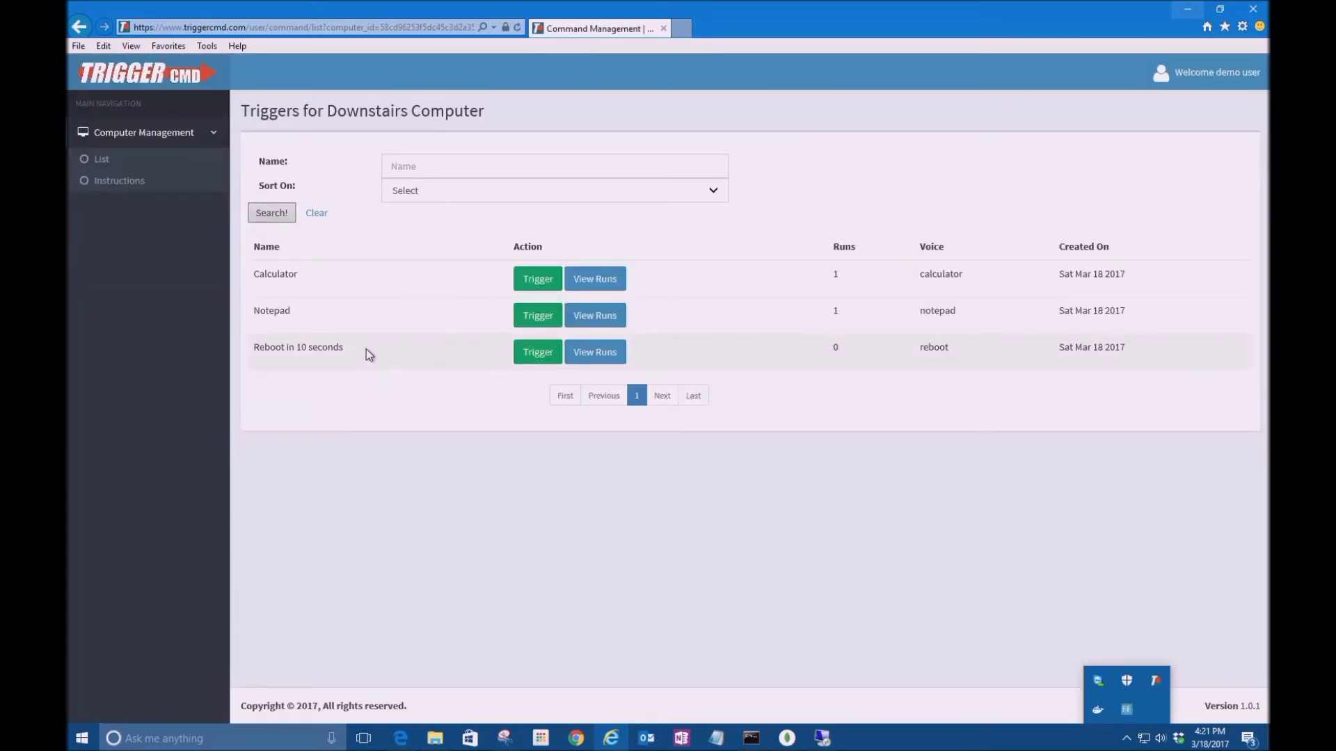
pyautogui.tripleClick(366, 350)
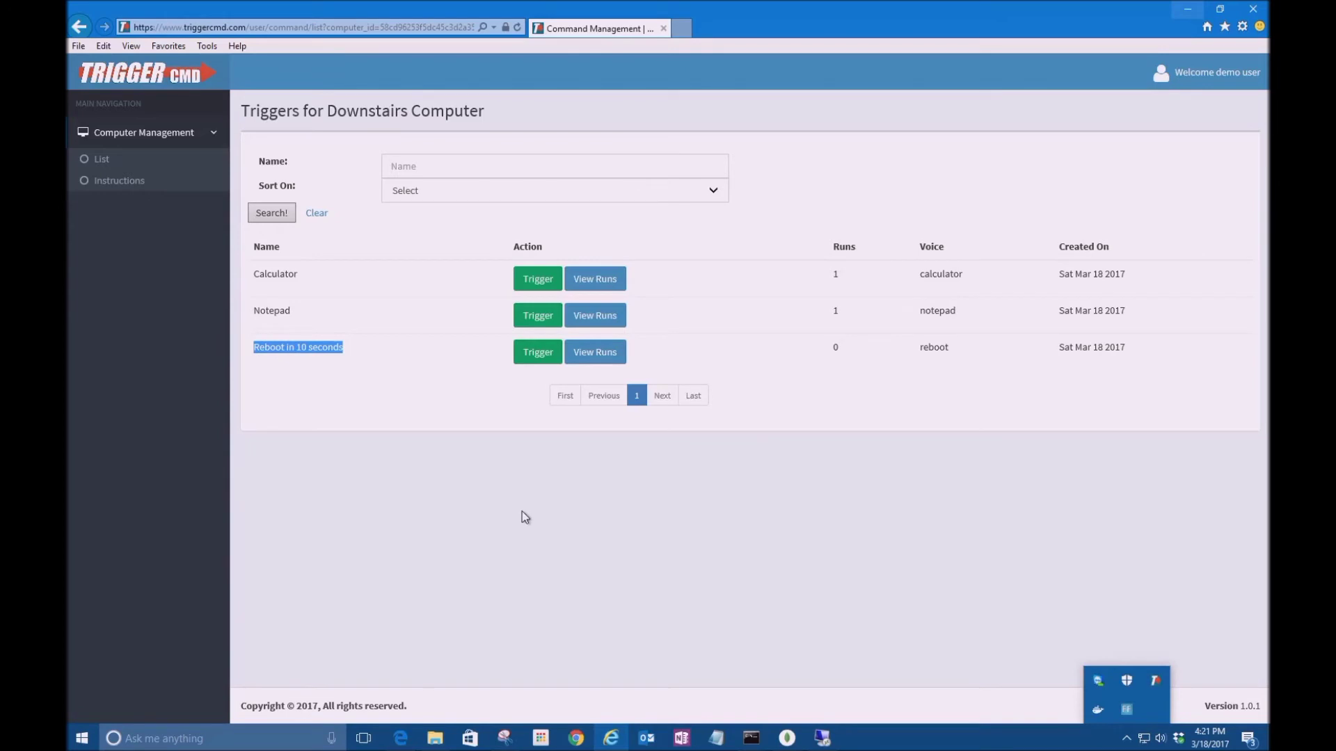
pyautogui.click(499, 473)
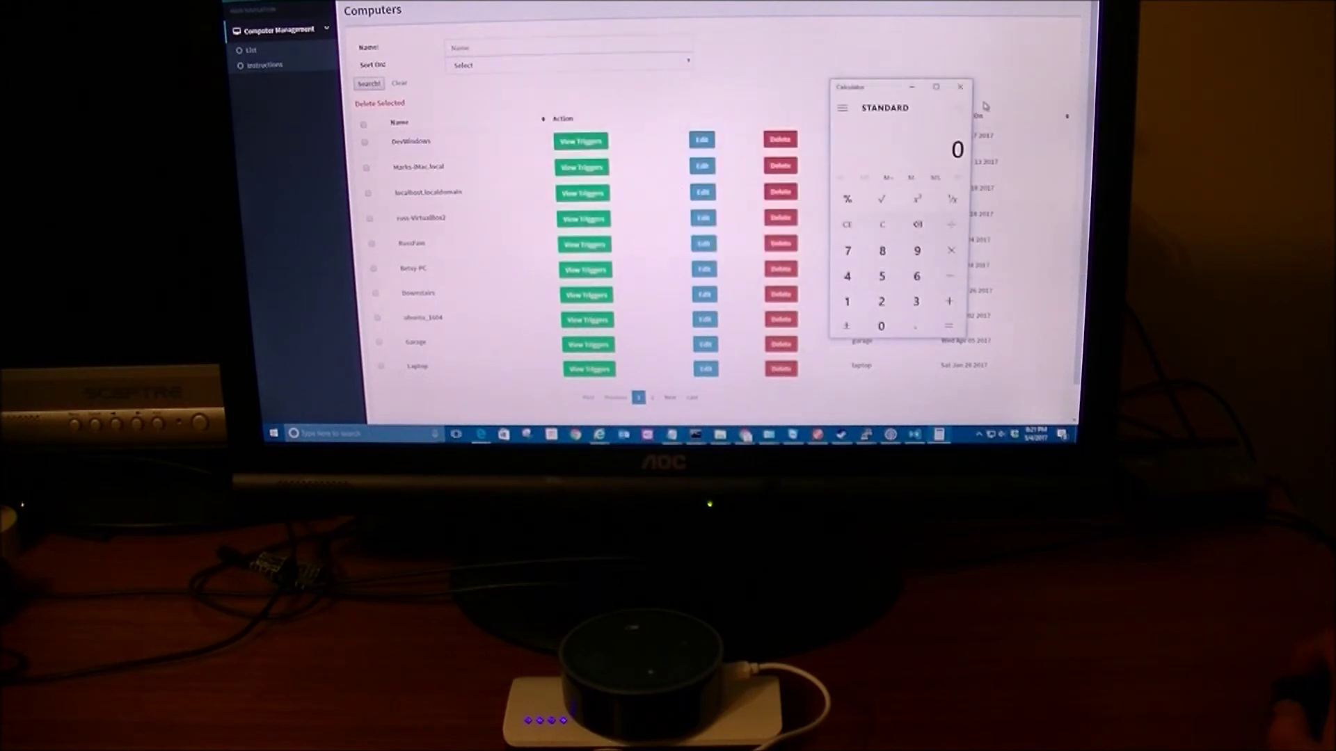
# Close the calculator and examine the Default Computer setting in the profile before returning to the Computers list.
pyautogui.click(961, 88)
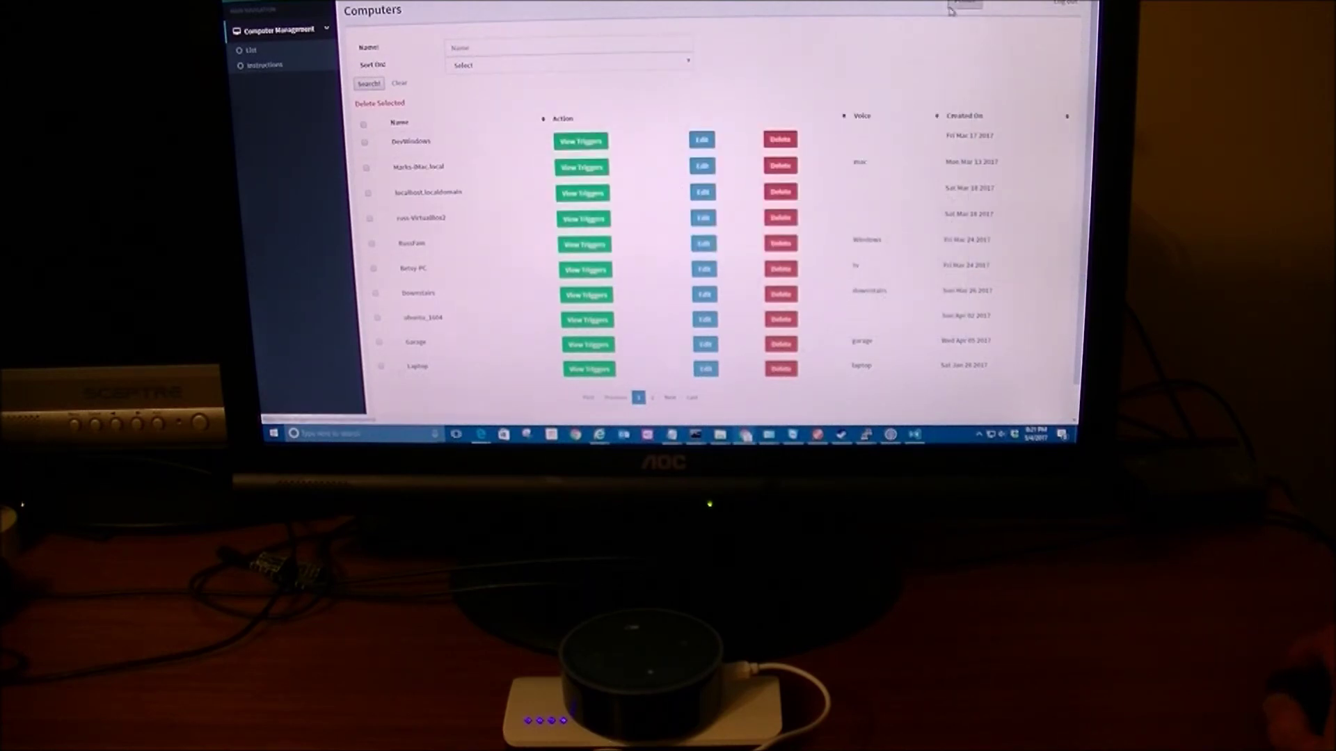
pyautogui.click(955, 5)
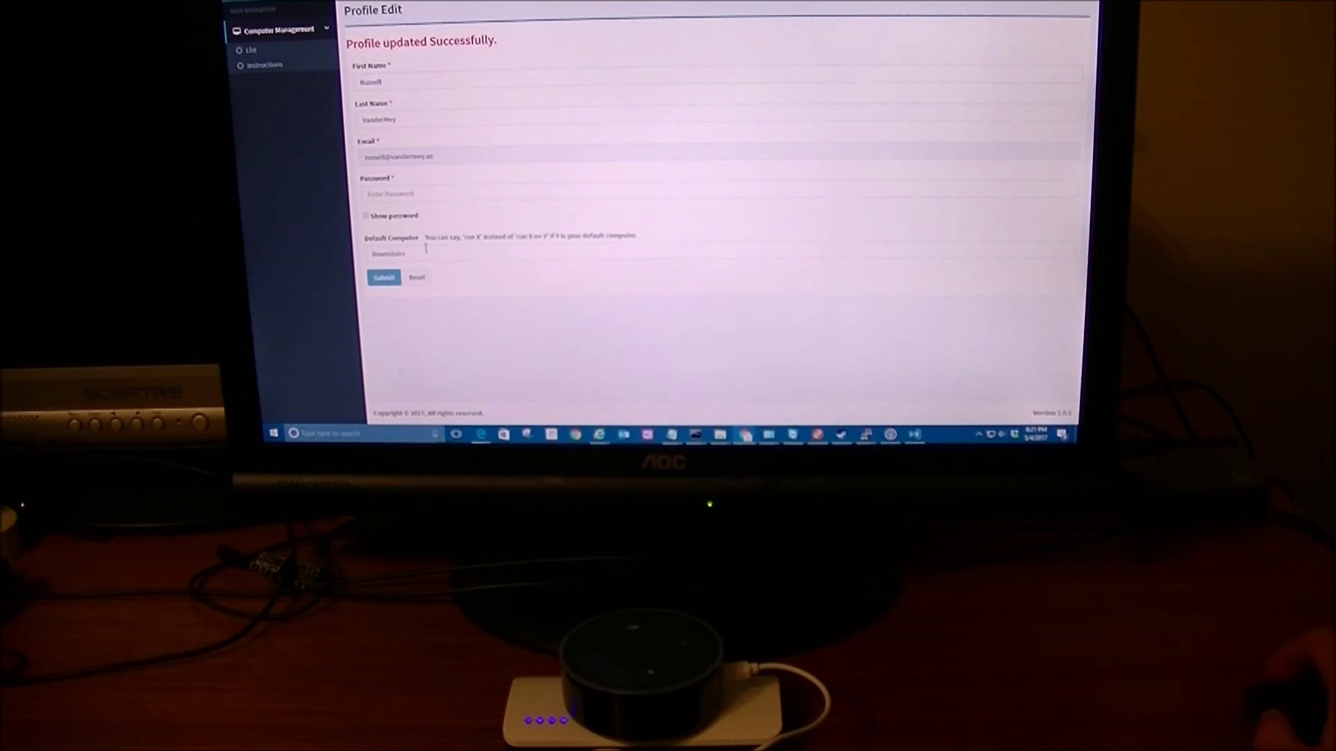
pyautogui.moveTo(420, 239); pyautogui.dragTo(391, 239)
pyautogui.click(251, 50)
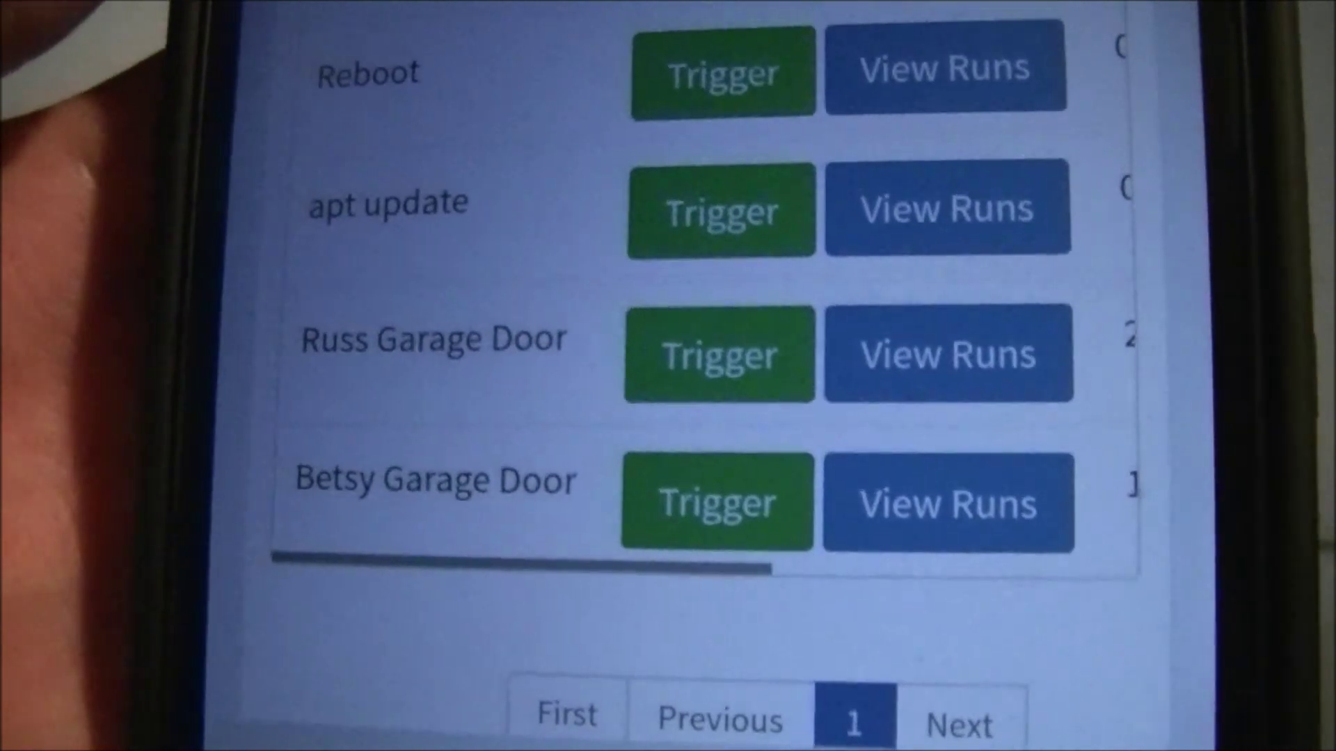
# Run the garage door trigger directly below apt update from the trigger list on the phone.
pyautogui.scroll(3, 1114, 557)
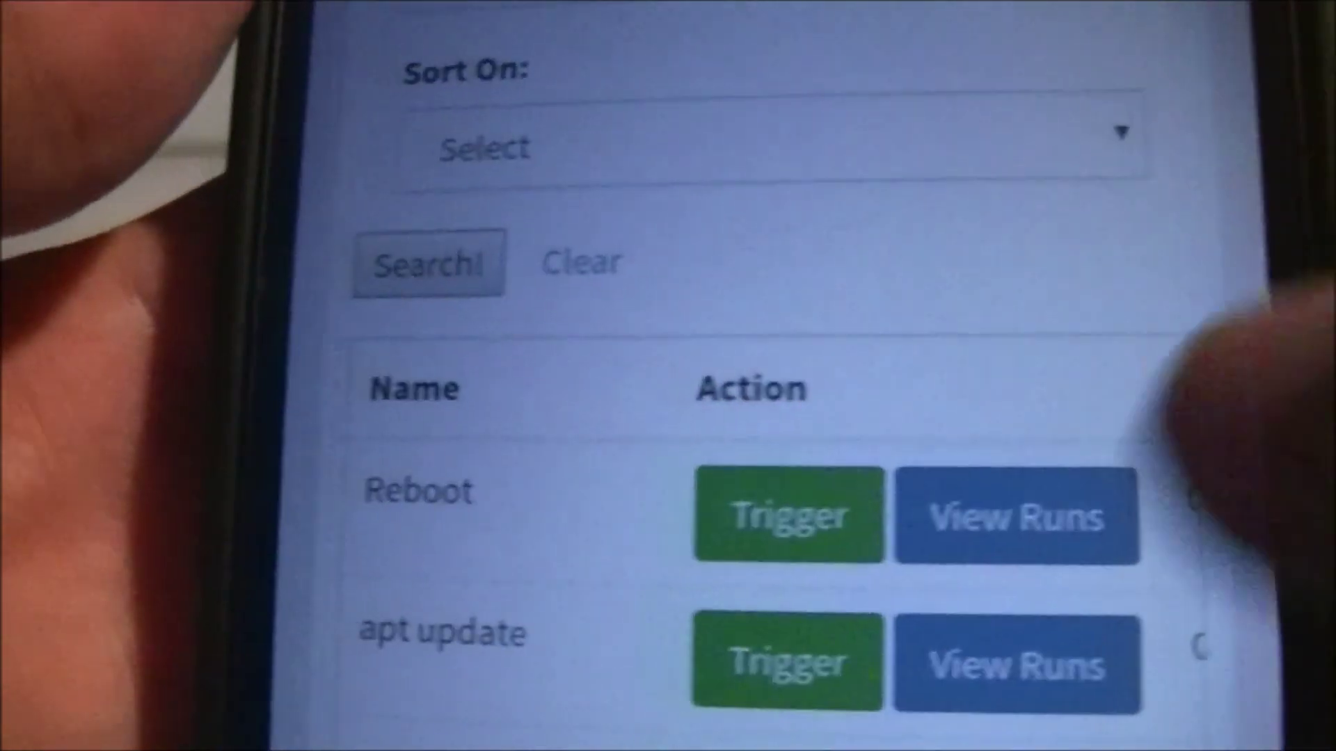
pyautogui.scroll(-2, 800, 626)
pyautogui.click(772, 678)
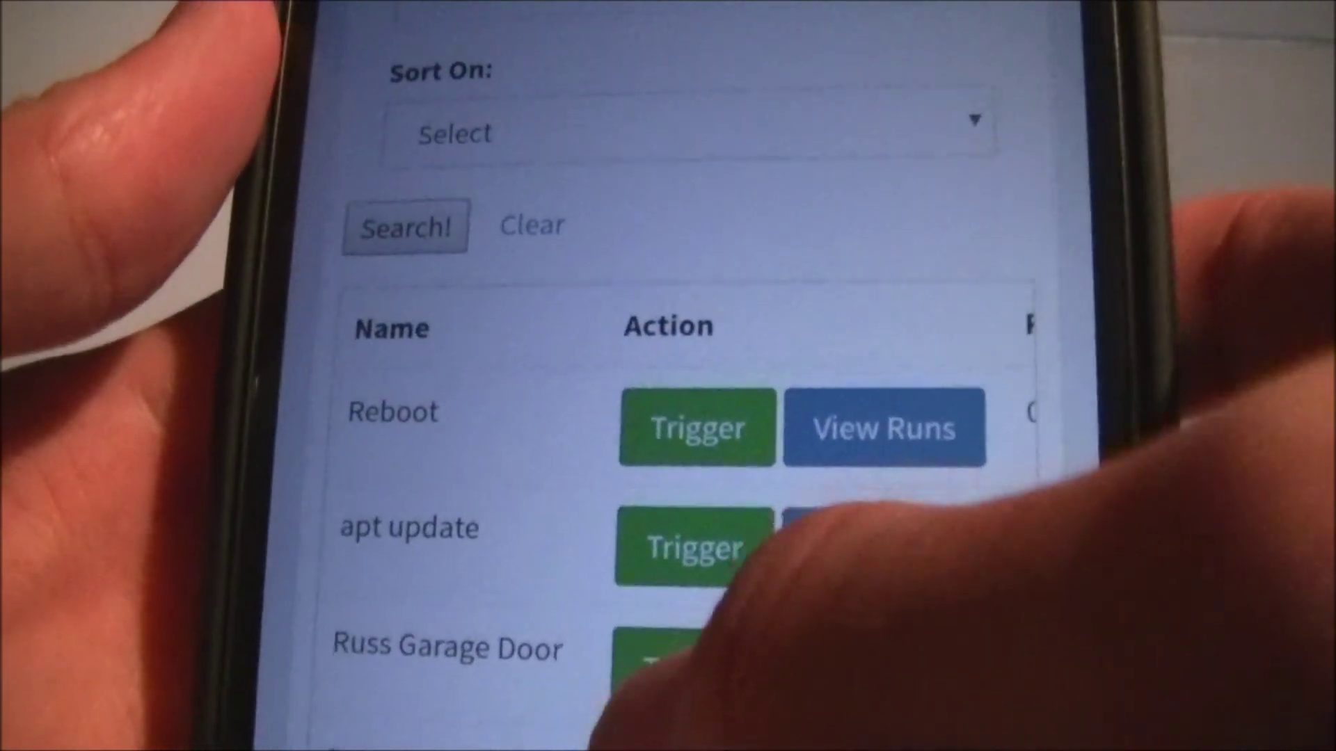
pyautogui.click(682, 665)
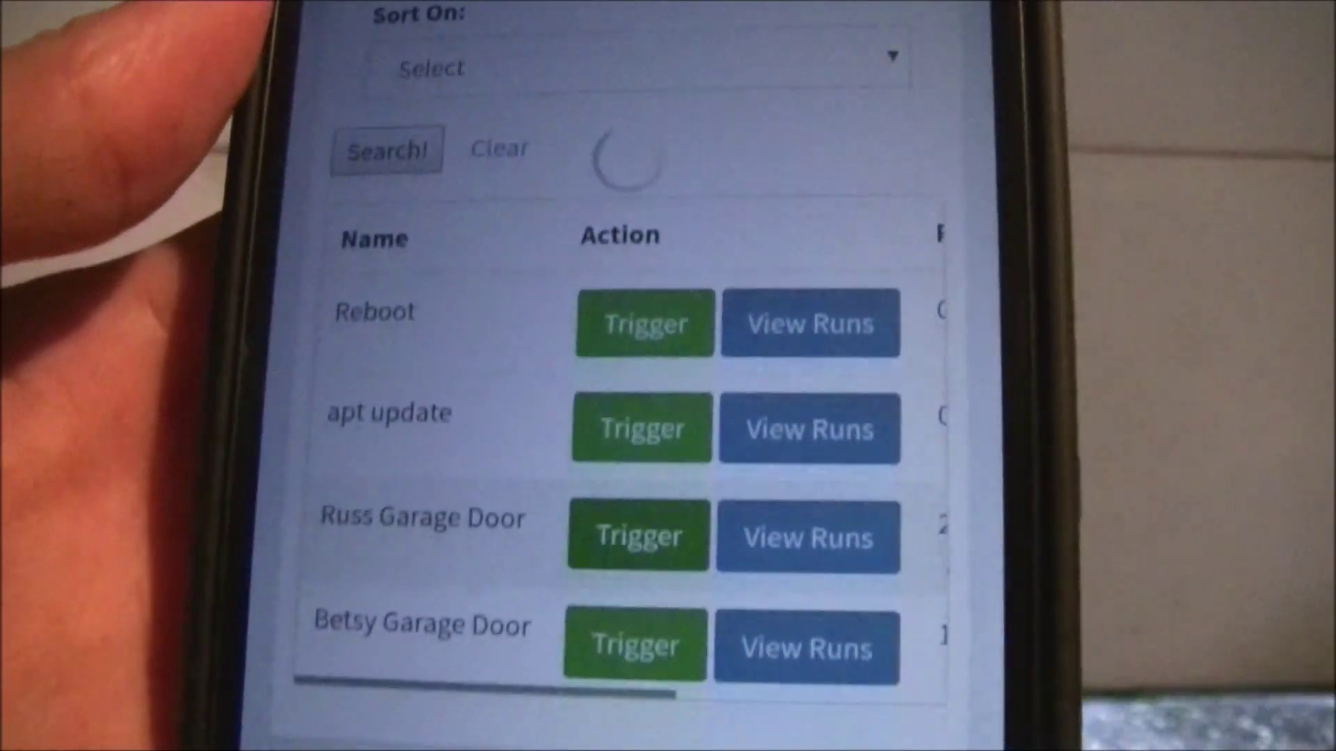